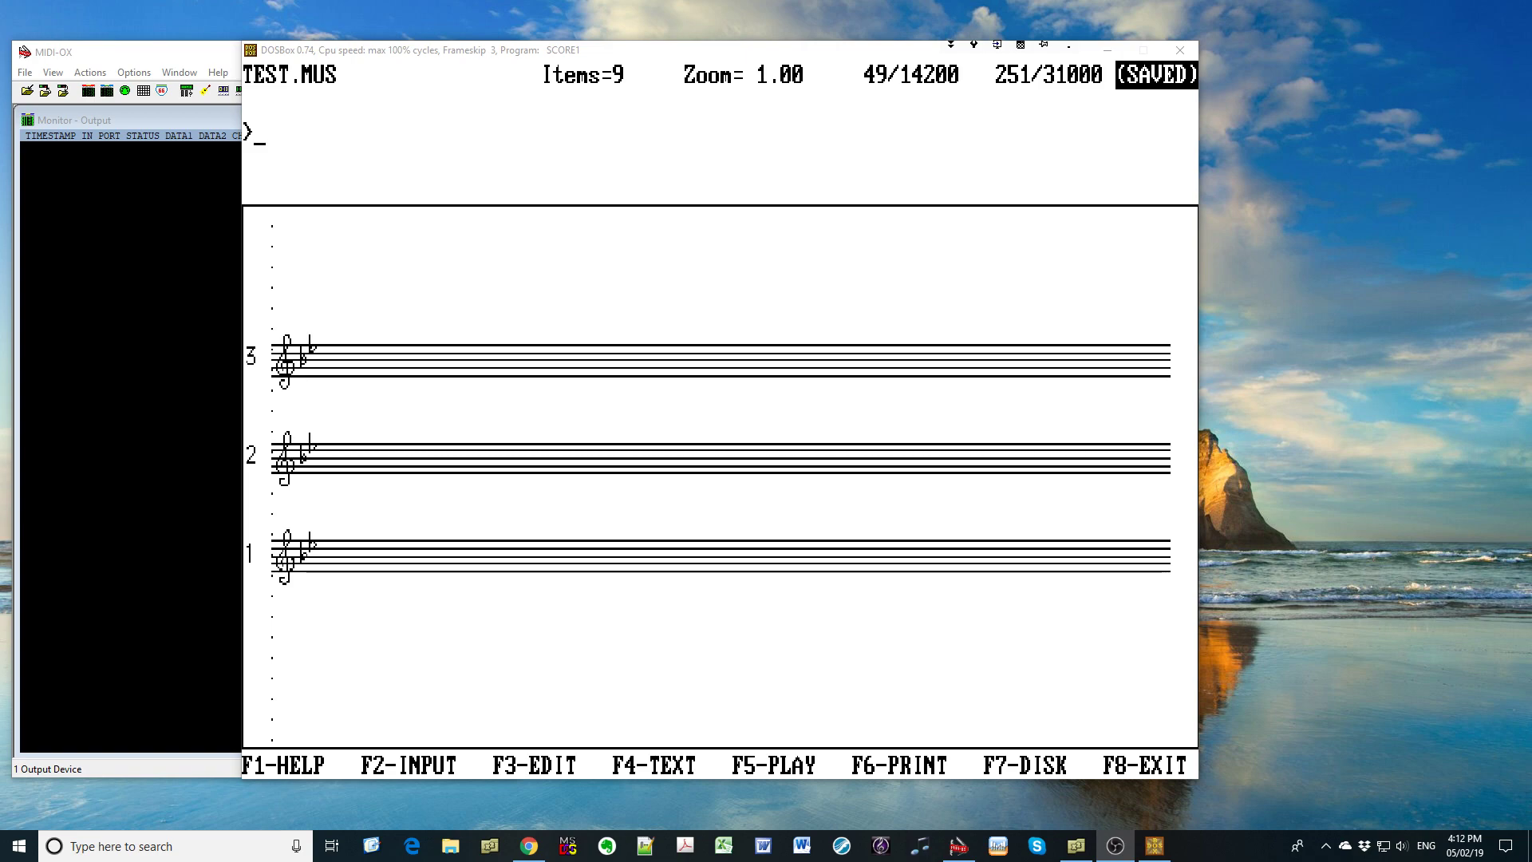
# Switch to MIDI-OX, monitor the test notes played on the MIDI keyboard and clear the output log
pyautogui.click(146, 56)
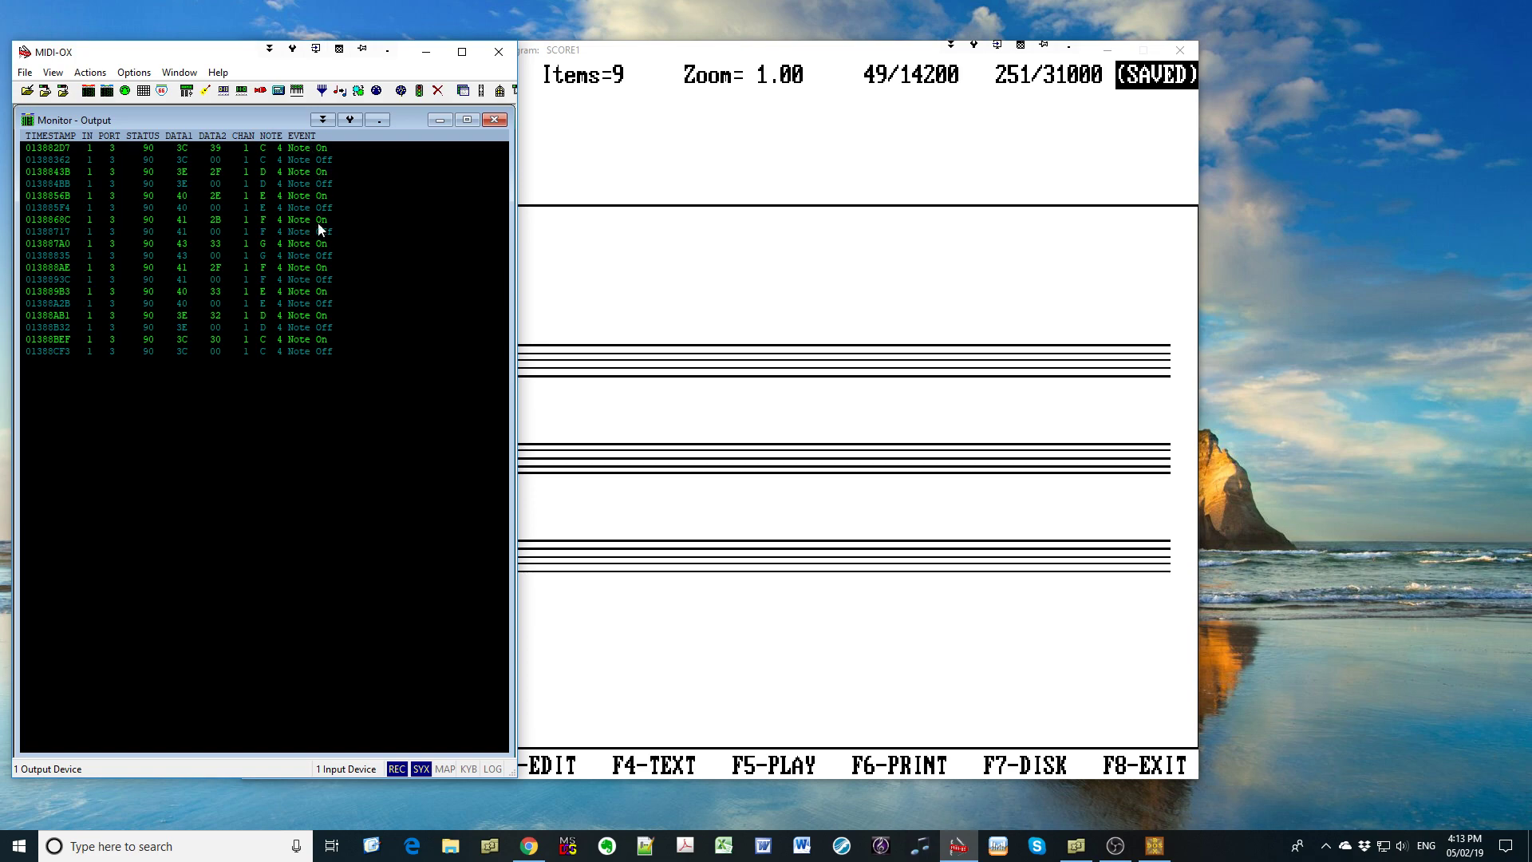
pyautogui.doubleClick(298, 371)
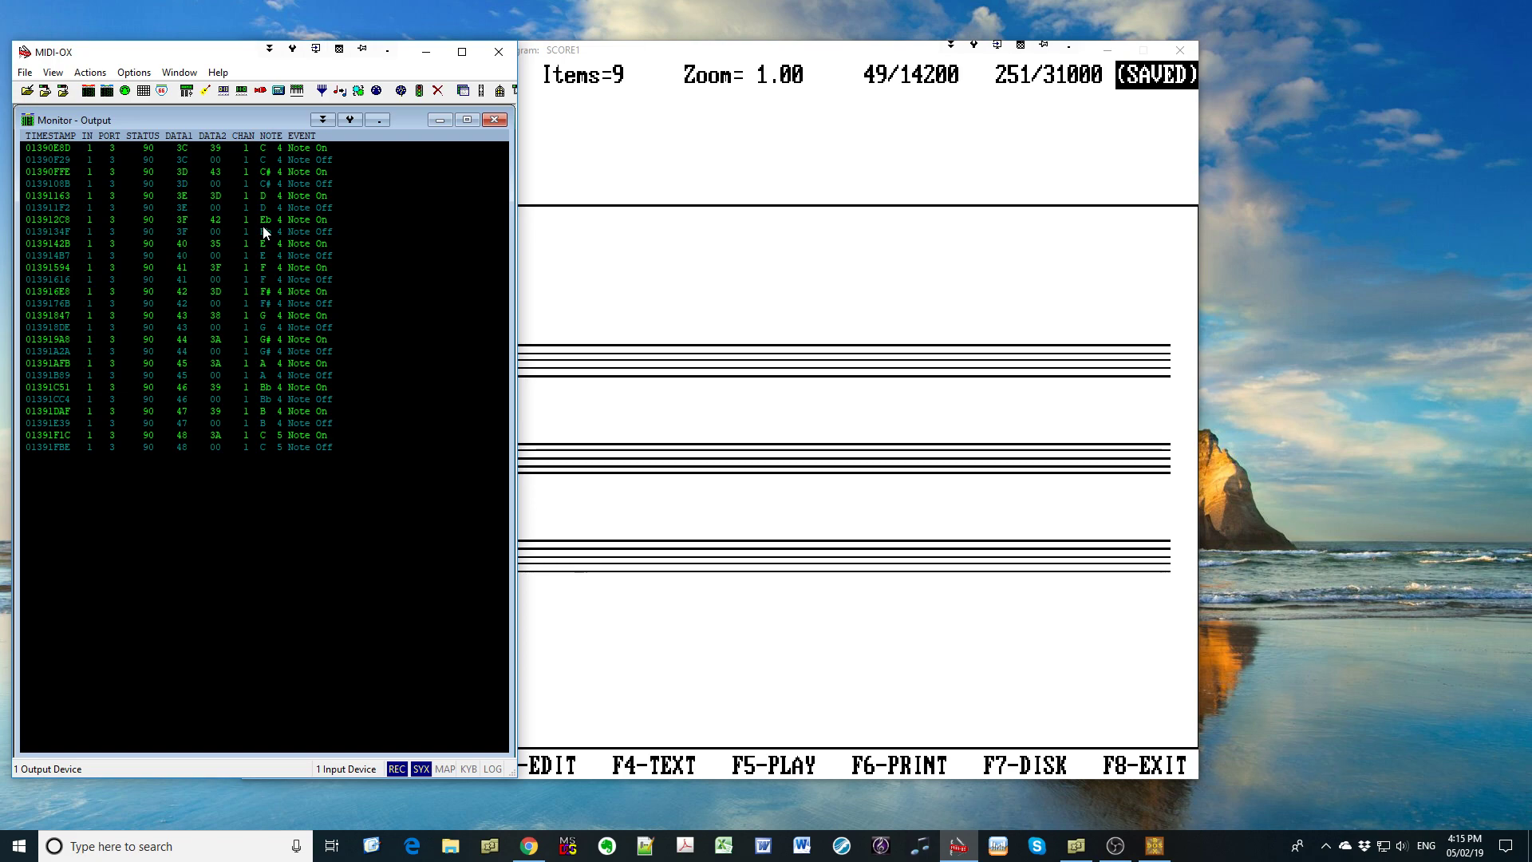
pyautogui.press('Delete')
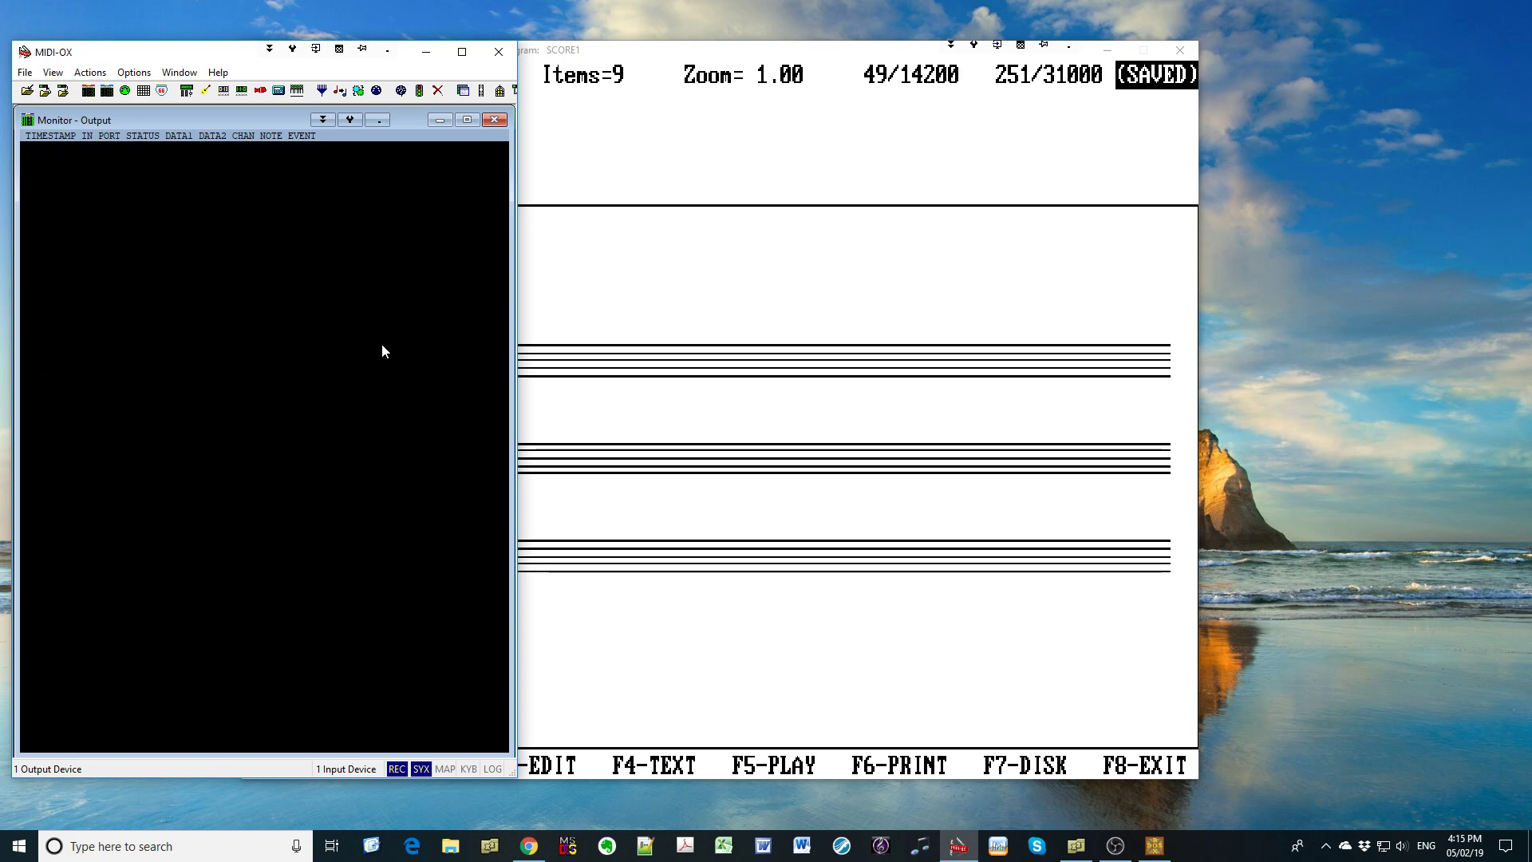
# Switch back to SCORE and start music input onto staff 1, accepting the key signature of -2
pyautogui.click(651, 48)
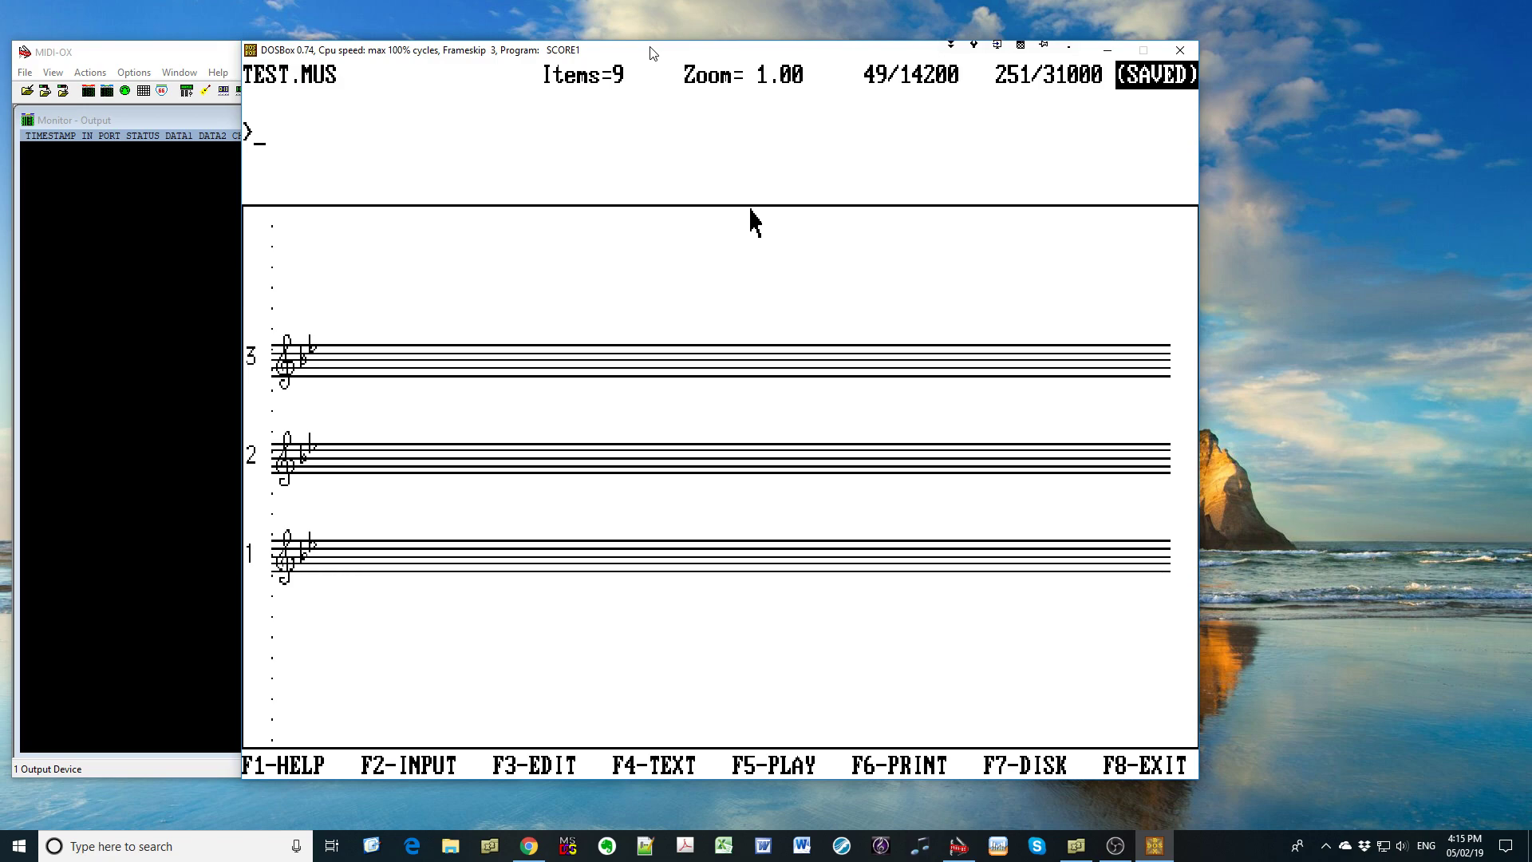
pyautogui.press('F2')
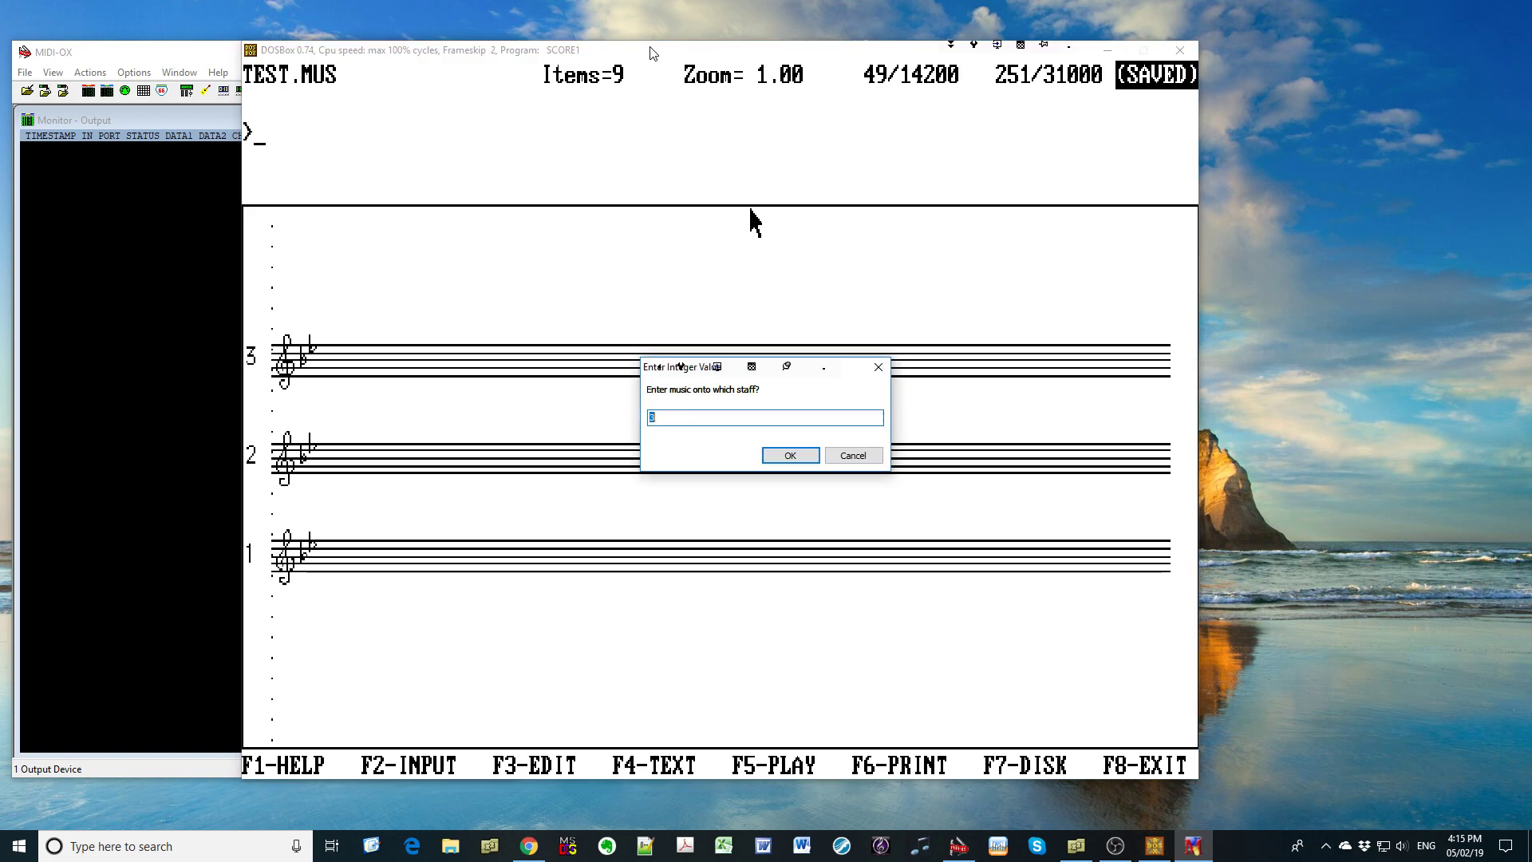
pyautogui.press('Return')
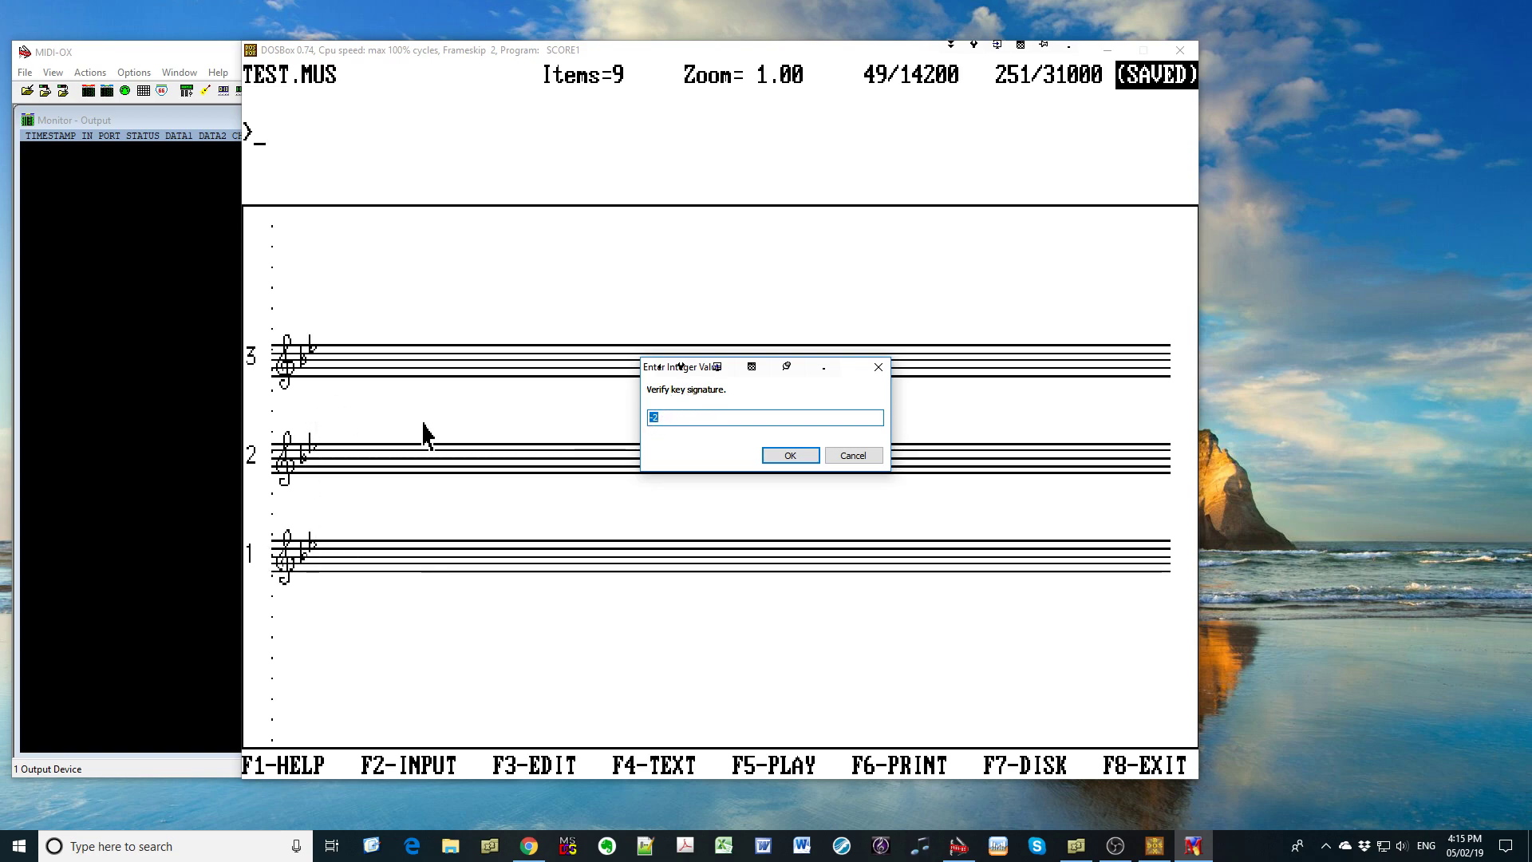
pyautogui.press('Return')
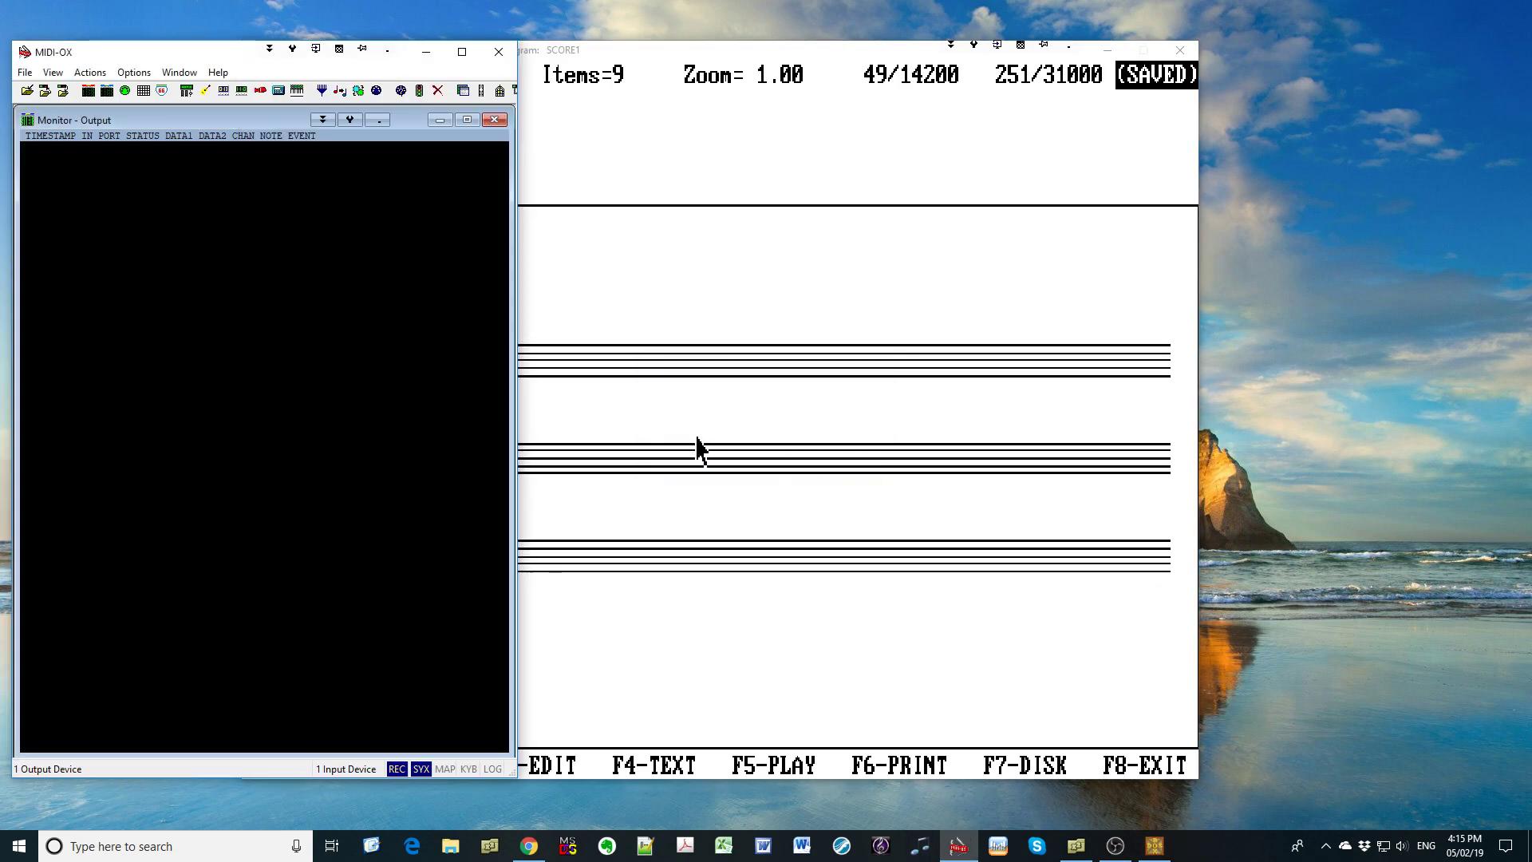
# Capture the notes and chords played on the MIDI keyboard in MIDI-OX and transfer them to staff 1 in SCORE
pyautogui.press('F5')
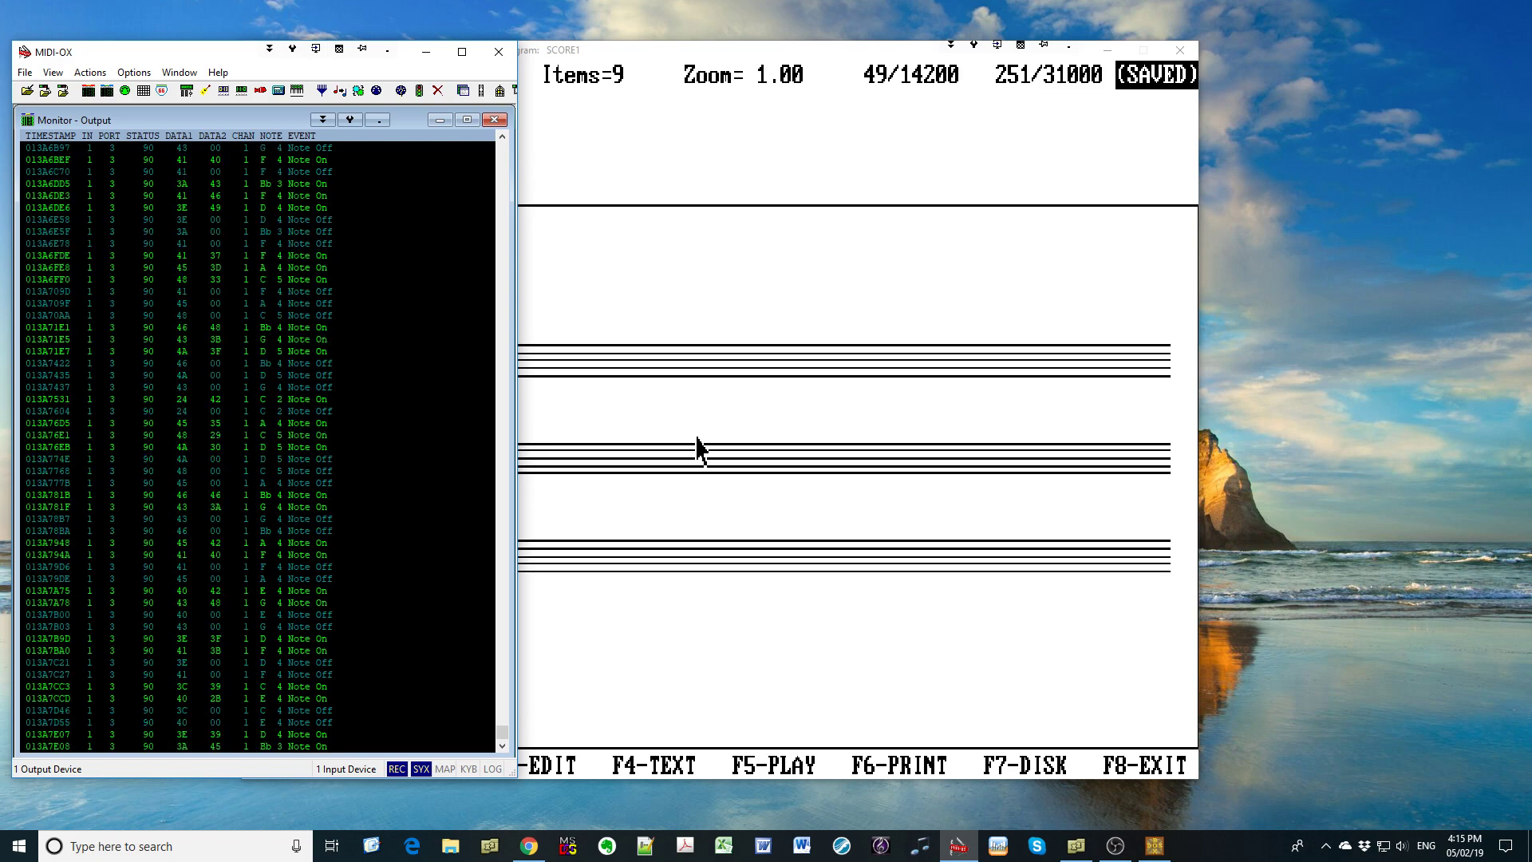
pyautogui.rightClick(323, 333)
pyautogui.click(383, 397)
pyautogui.hotkey('alt', 'Tab')
pyautogui.write('in 1')
pyautogui.press('Return')
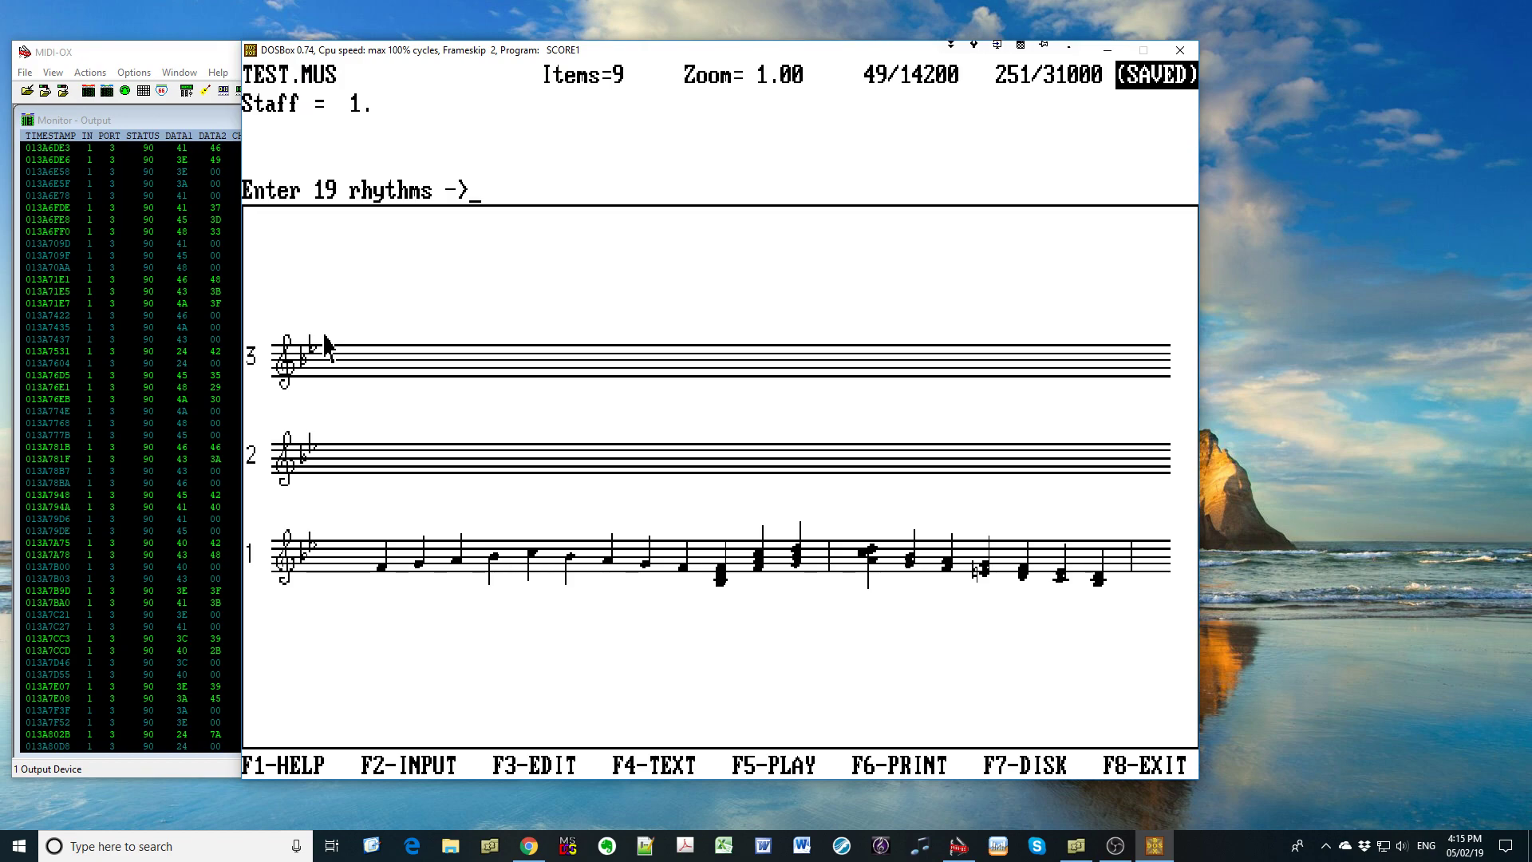
# Give the staff 1 notes the rhythm "qx19;", enter "g" for the marks and decline saving the staff input to a file
pyautogui.write('qx19')
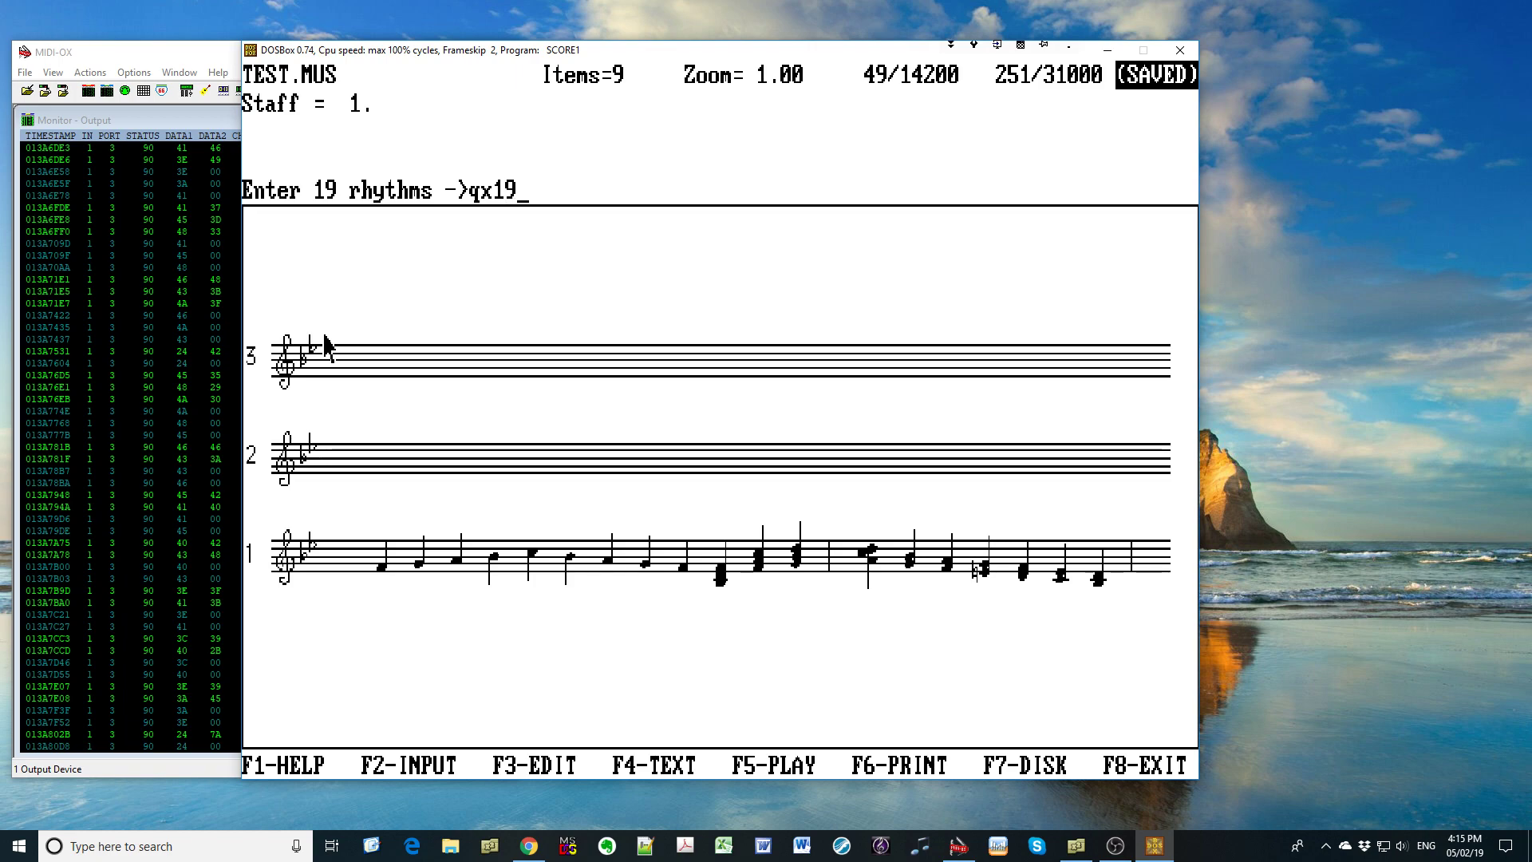
pyautogui.write(';')
pyautogui.press('Return')
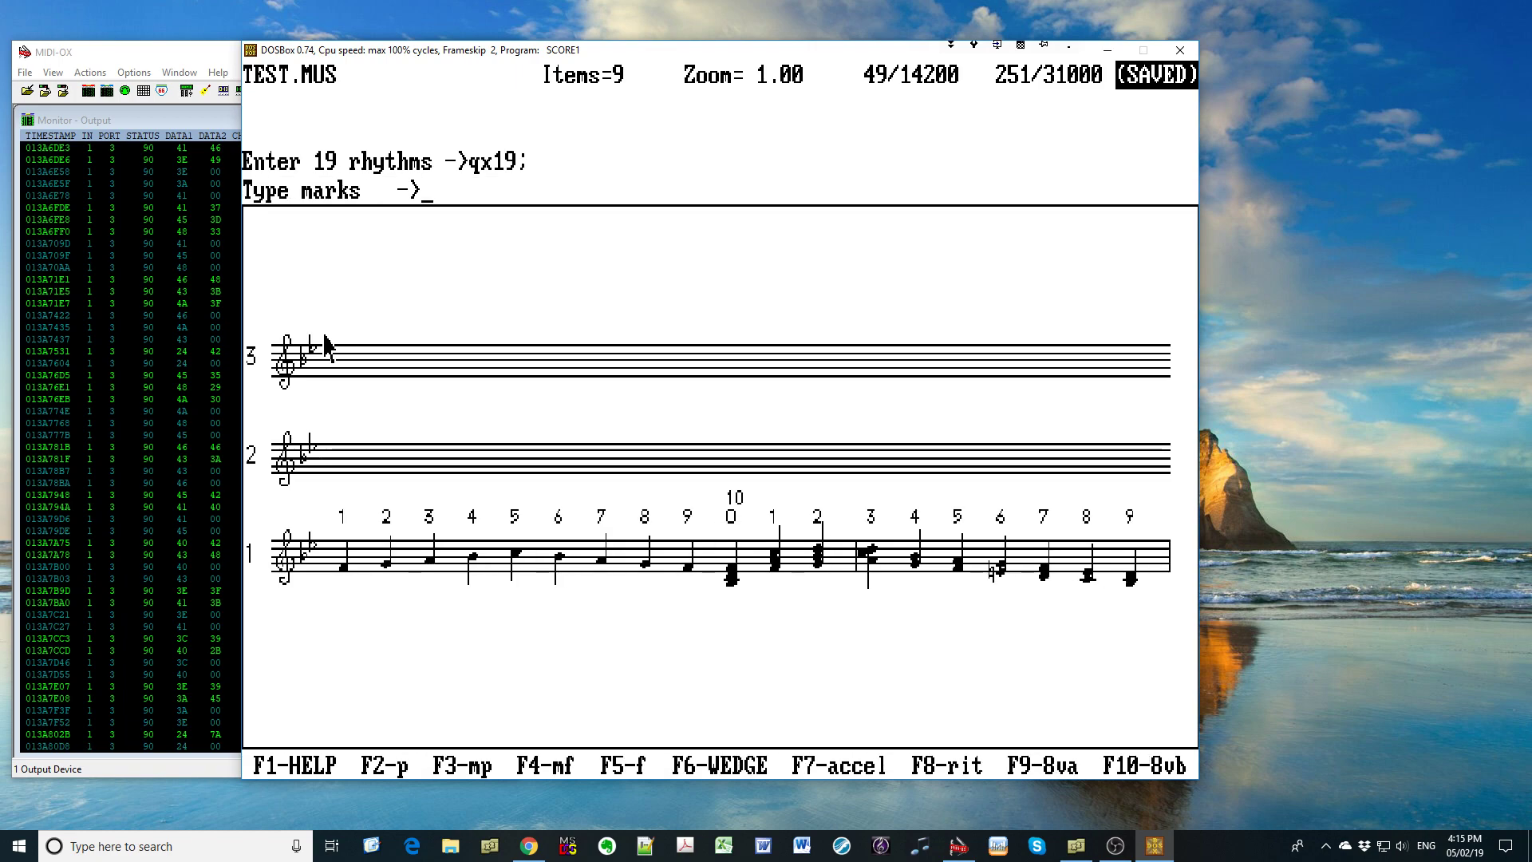
pyautogui.write('g')
pyautogui.press('Return')
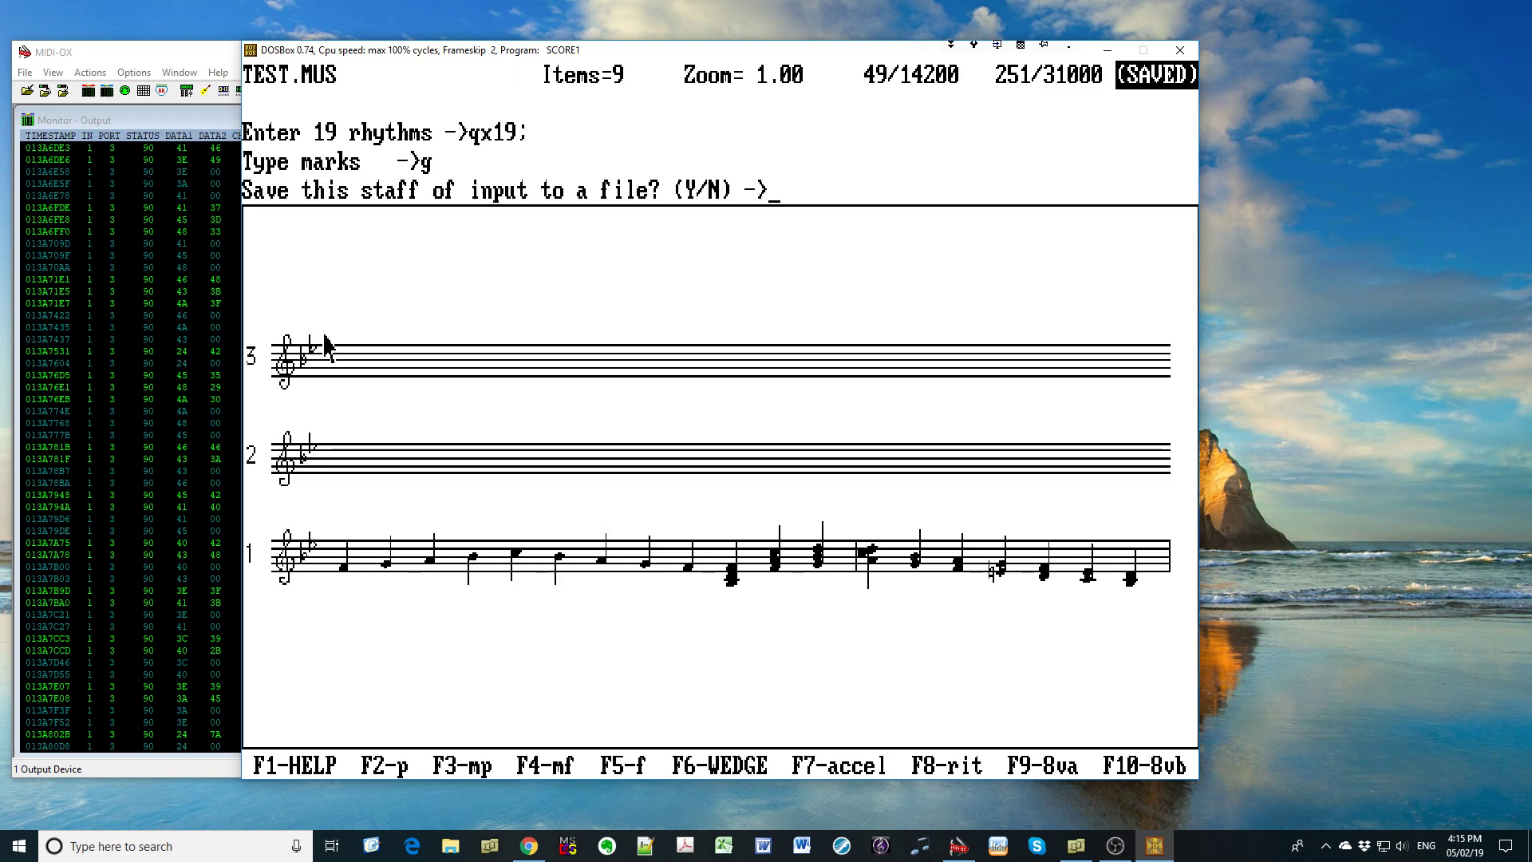
pyautogui.press('n')
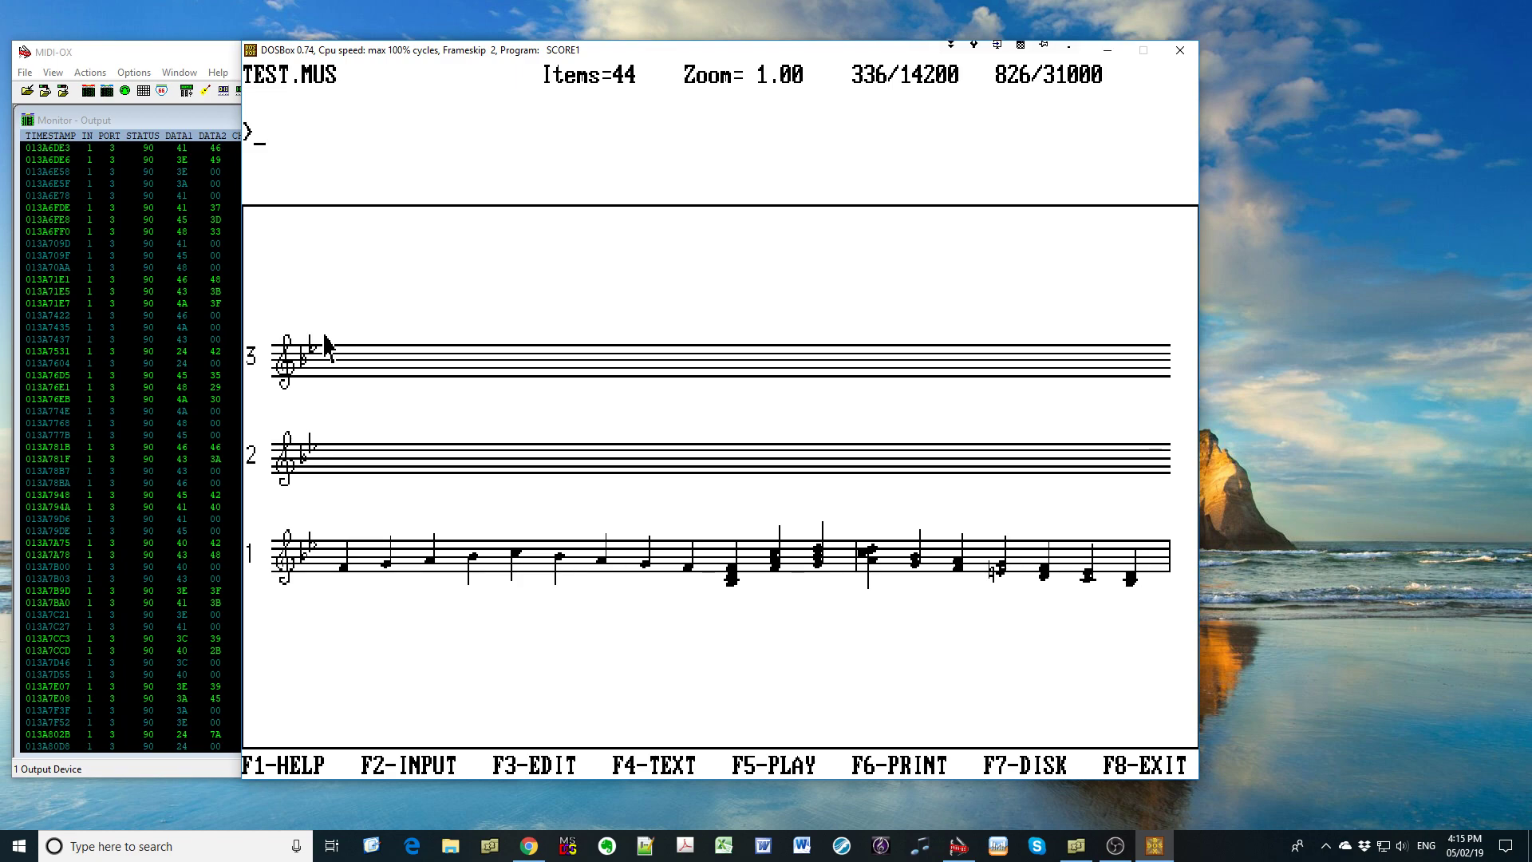
# Start adding tempo indications to staff 1 and pick the bold Adagio
pyautogui.press('F4')
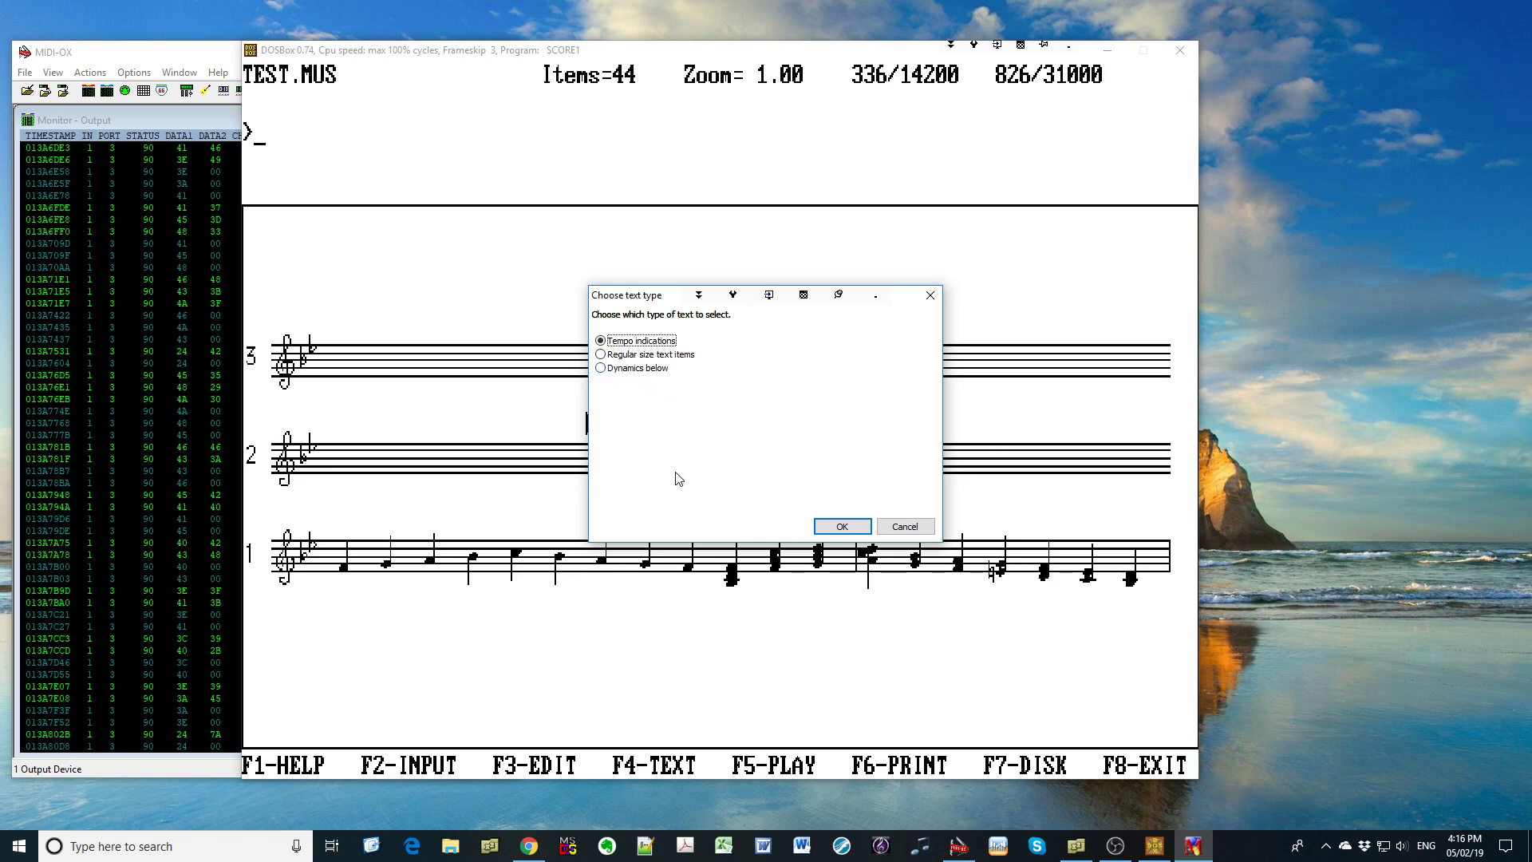
pyautogui.click(838, 527)
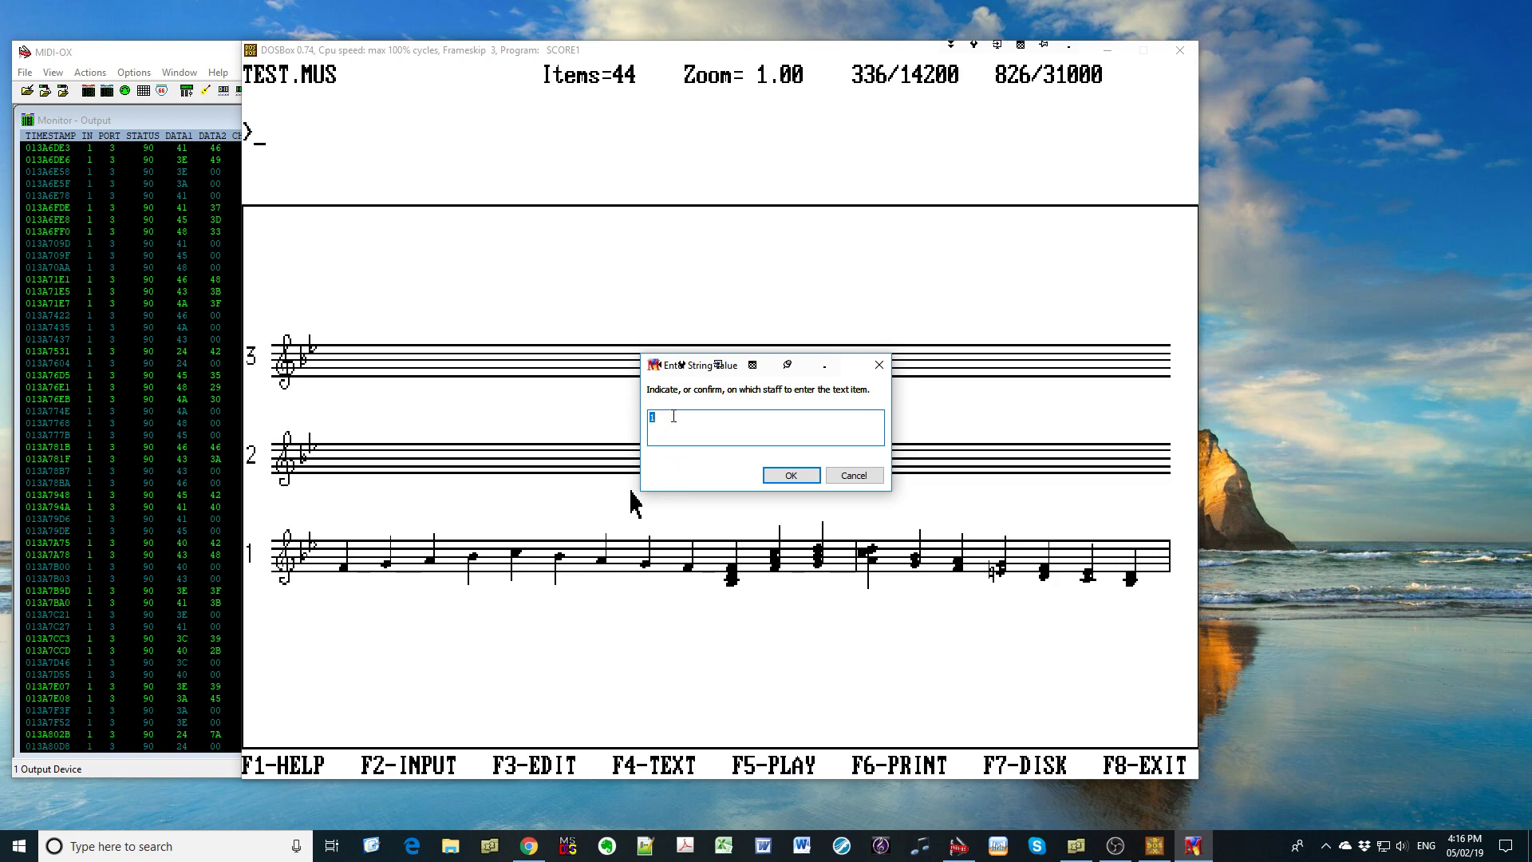
pyautogui.click(789, 476)
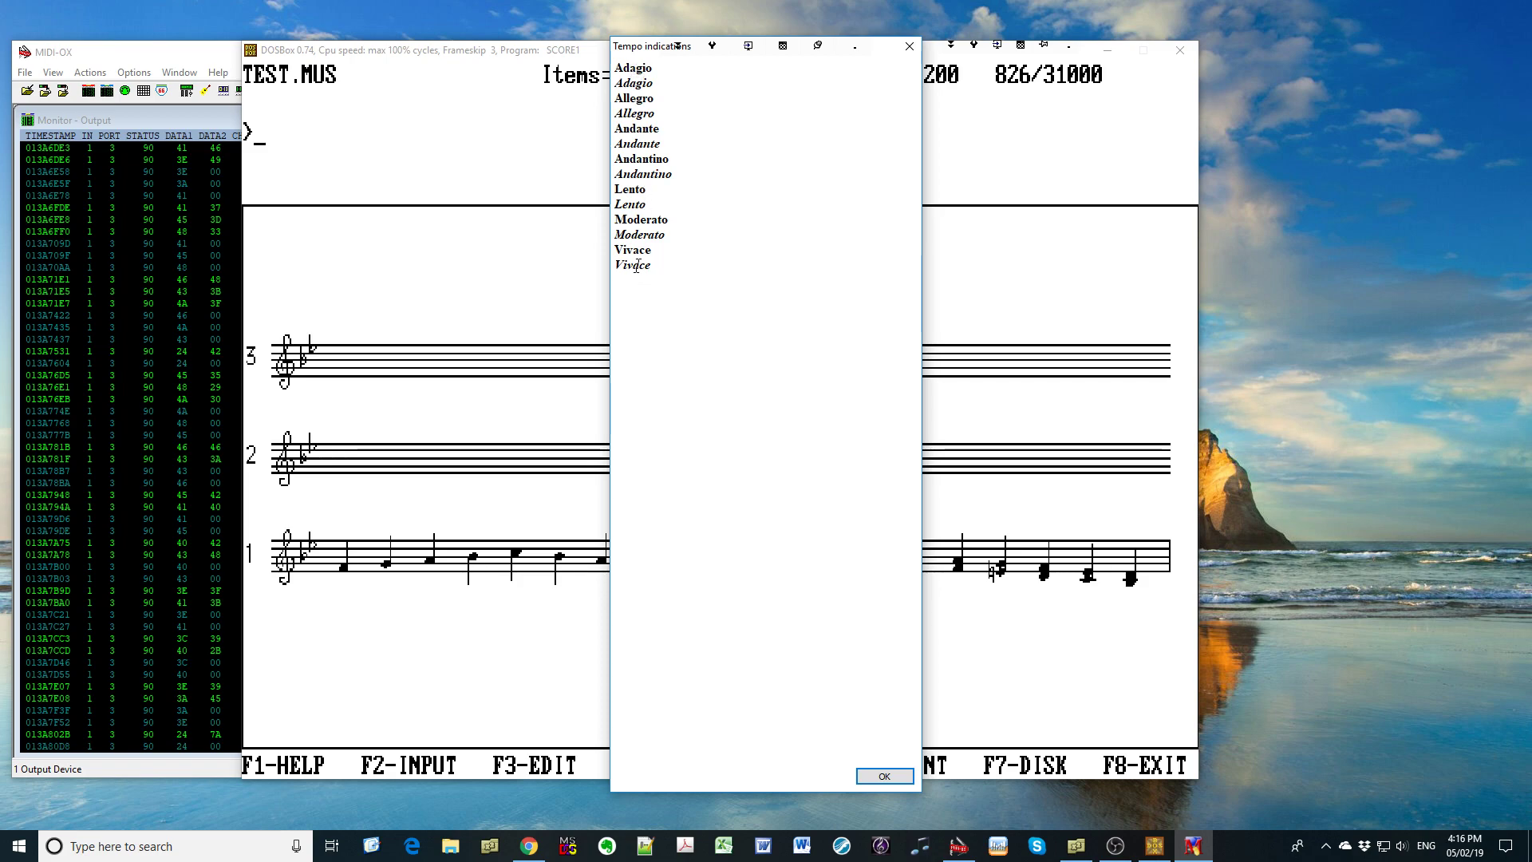
pyautogui.click(631, 70)
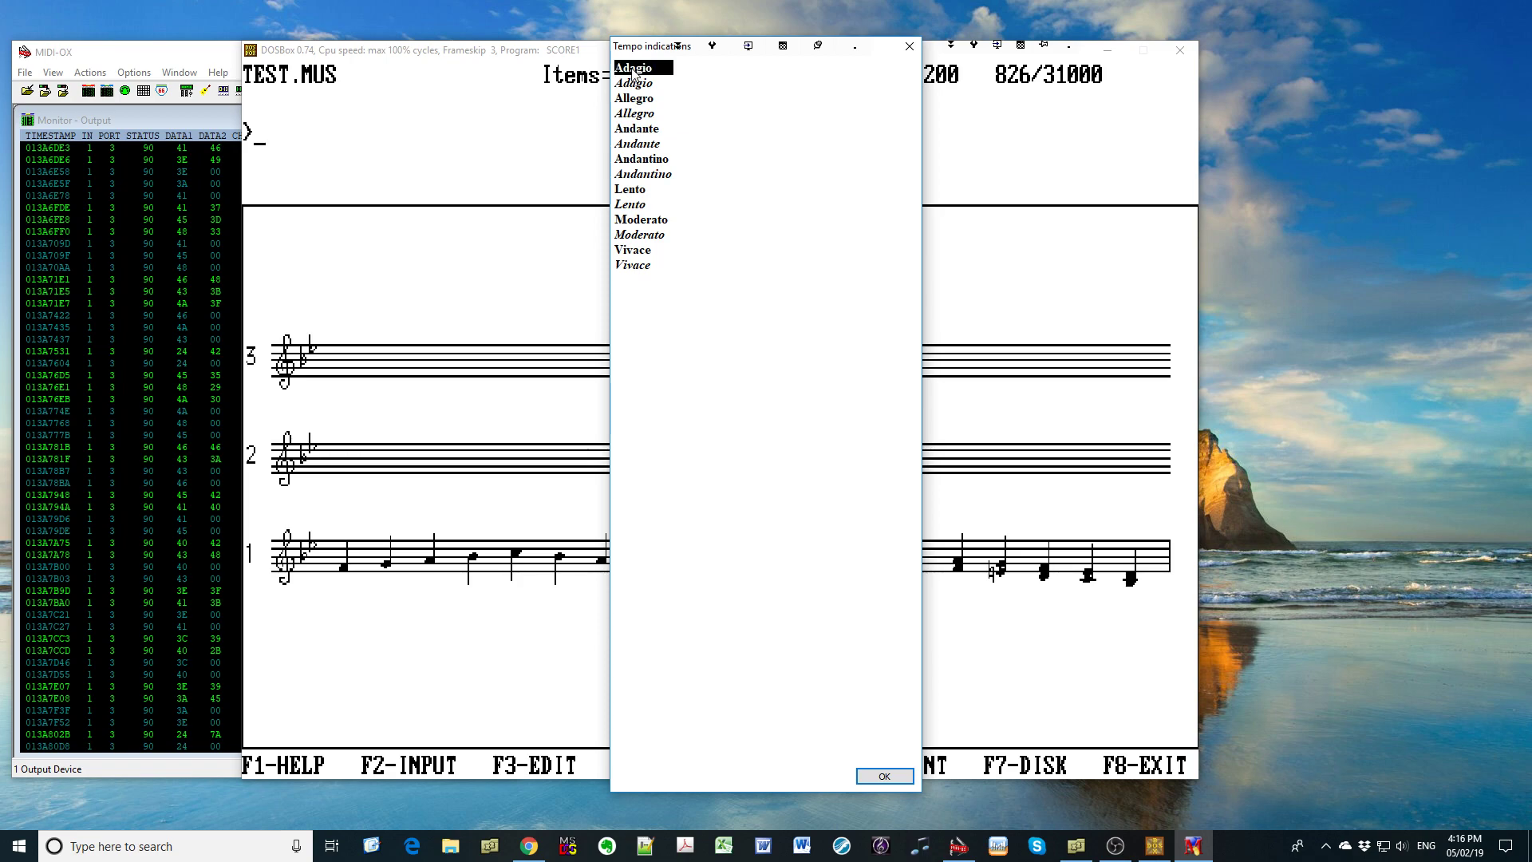
pyautogui.doubleClick(633, 70)
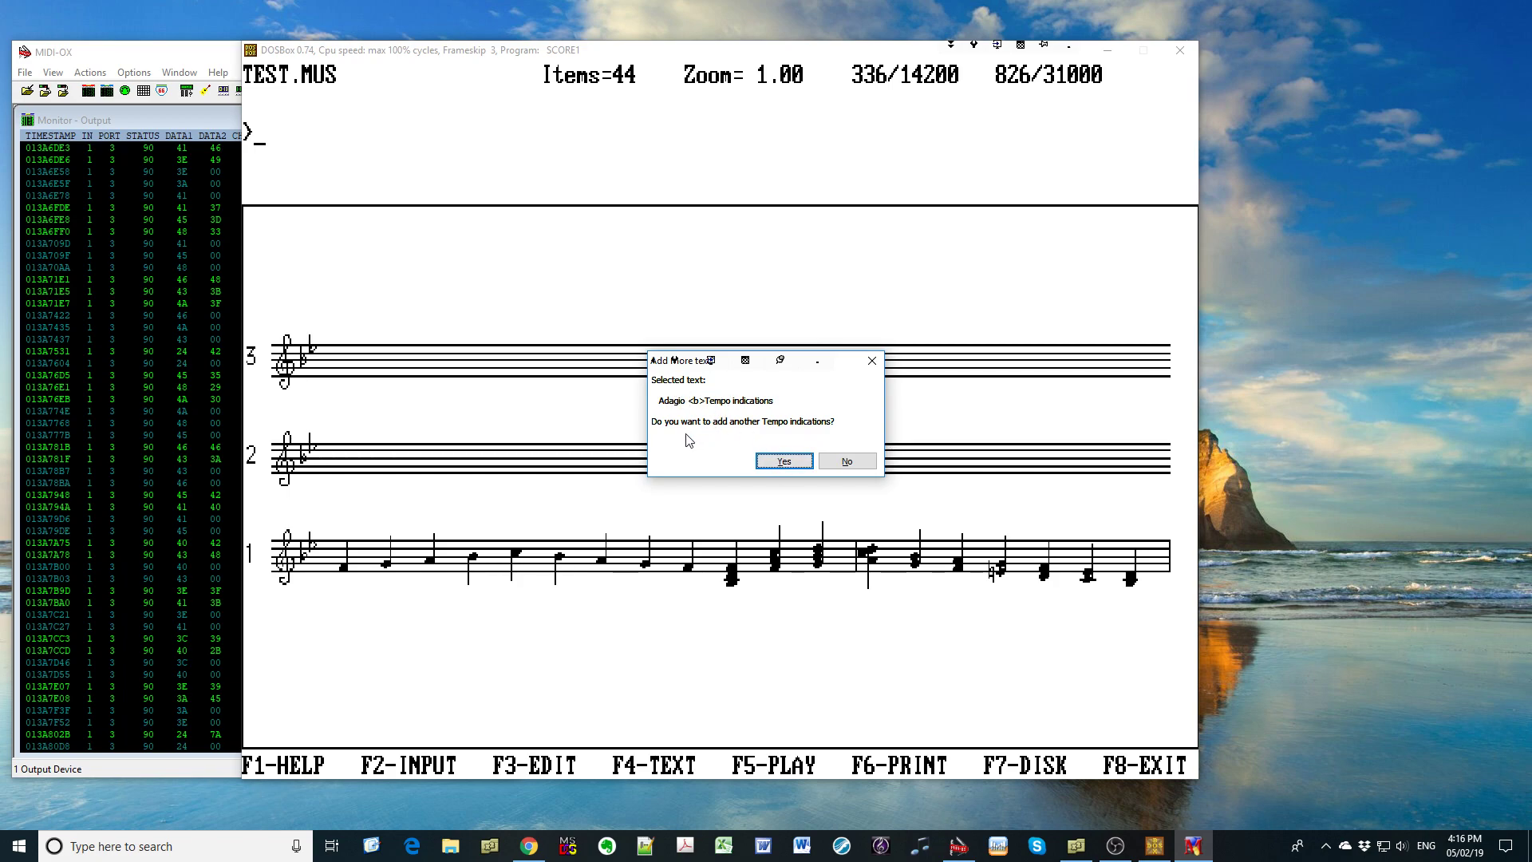
# Add the bold italic Vivace as a second tempo indication and assign the two texts to notes 1 and 10
pyautogui.click(784, 460)
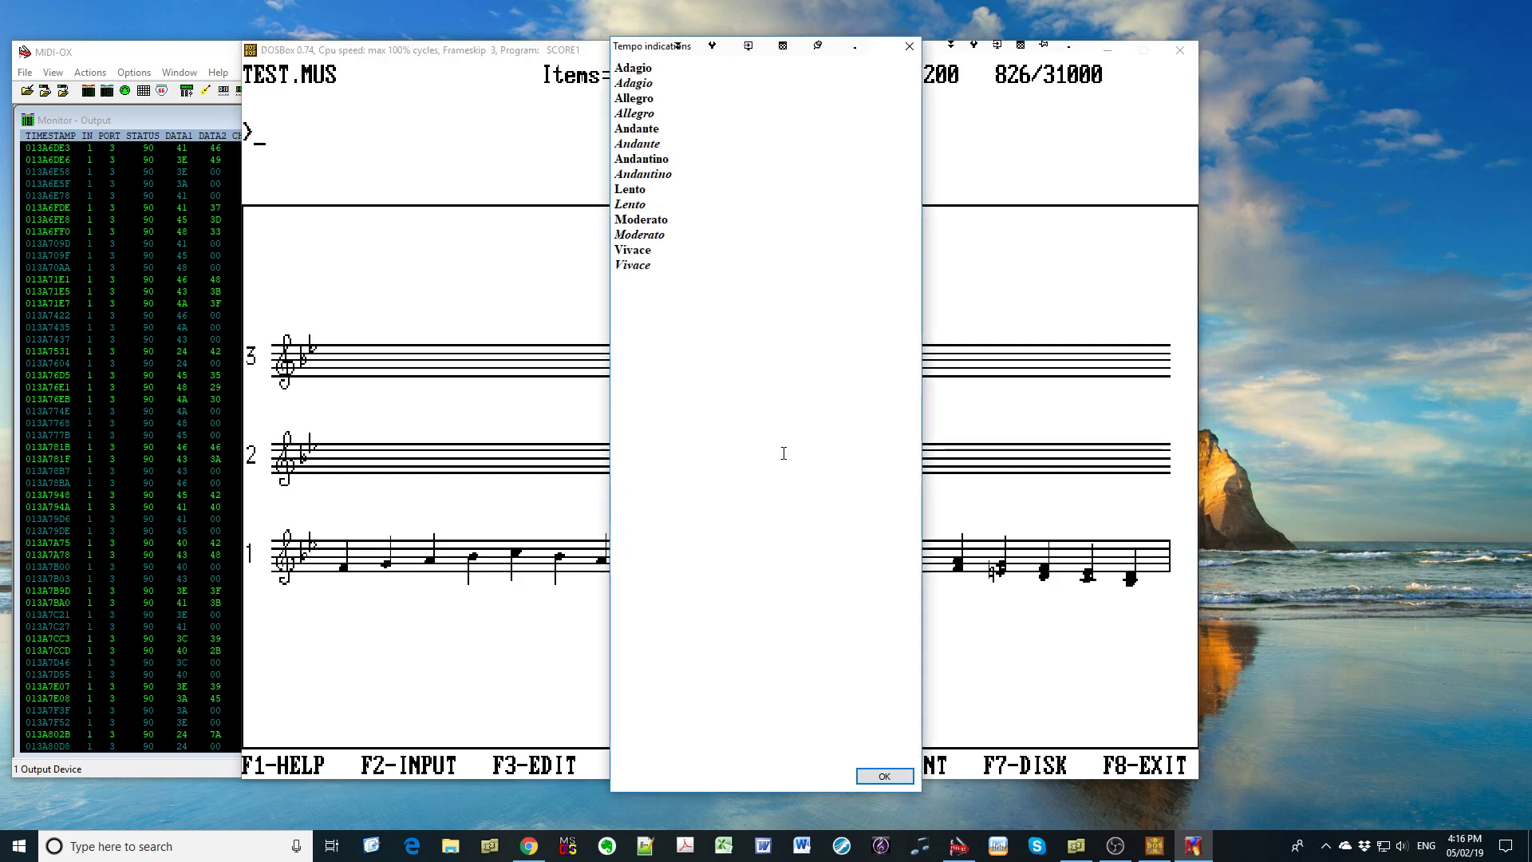
pyautogui.click(634, 268)
pyautogui.doubleClick(636, 266)
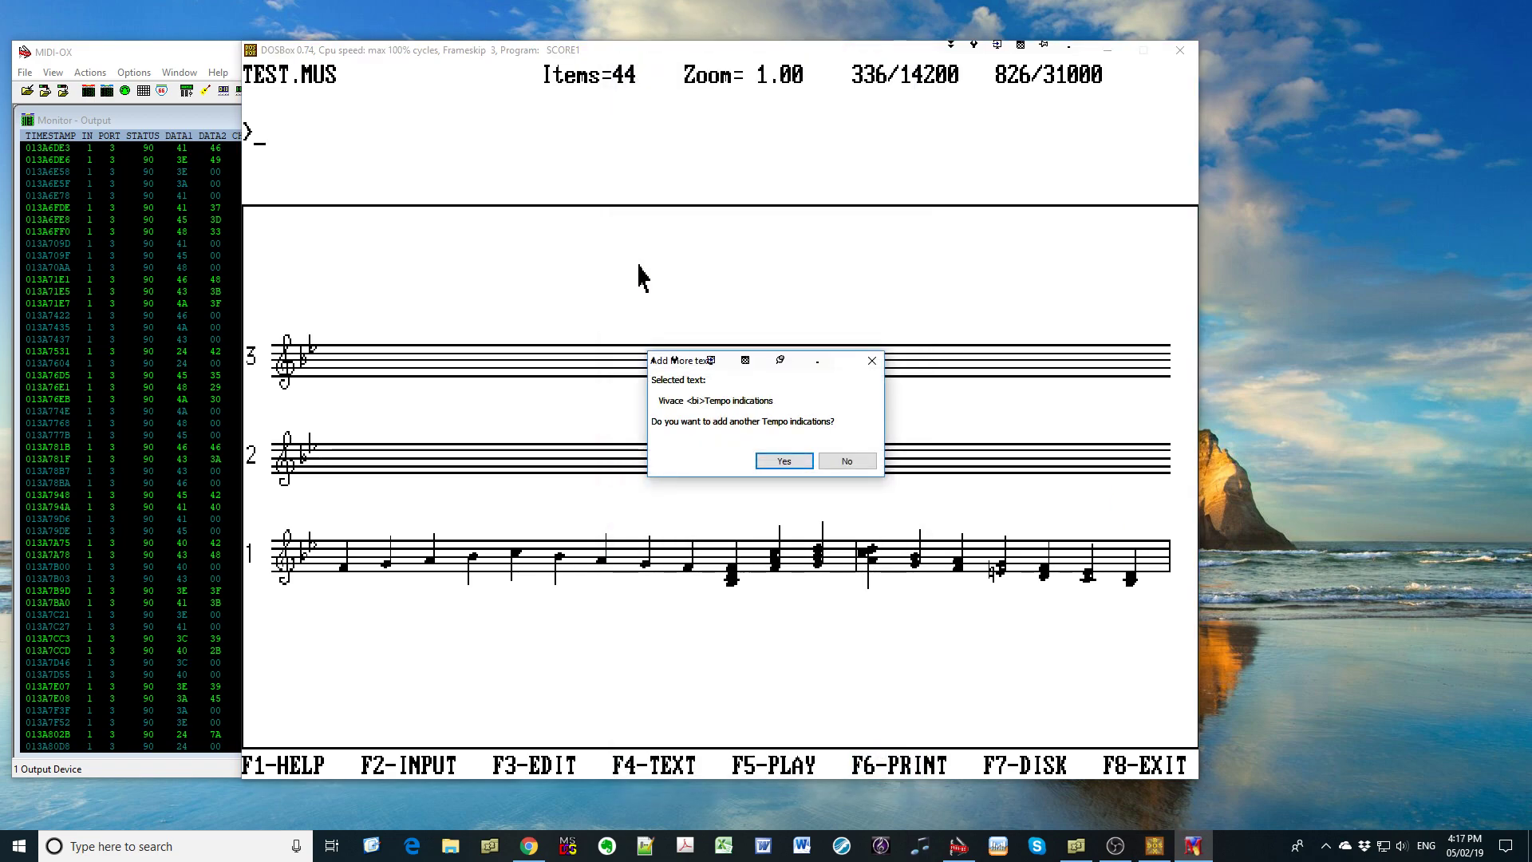
pyautogui.click(846, 463)
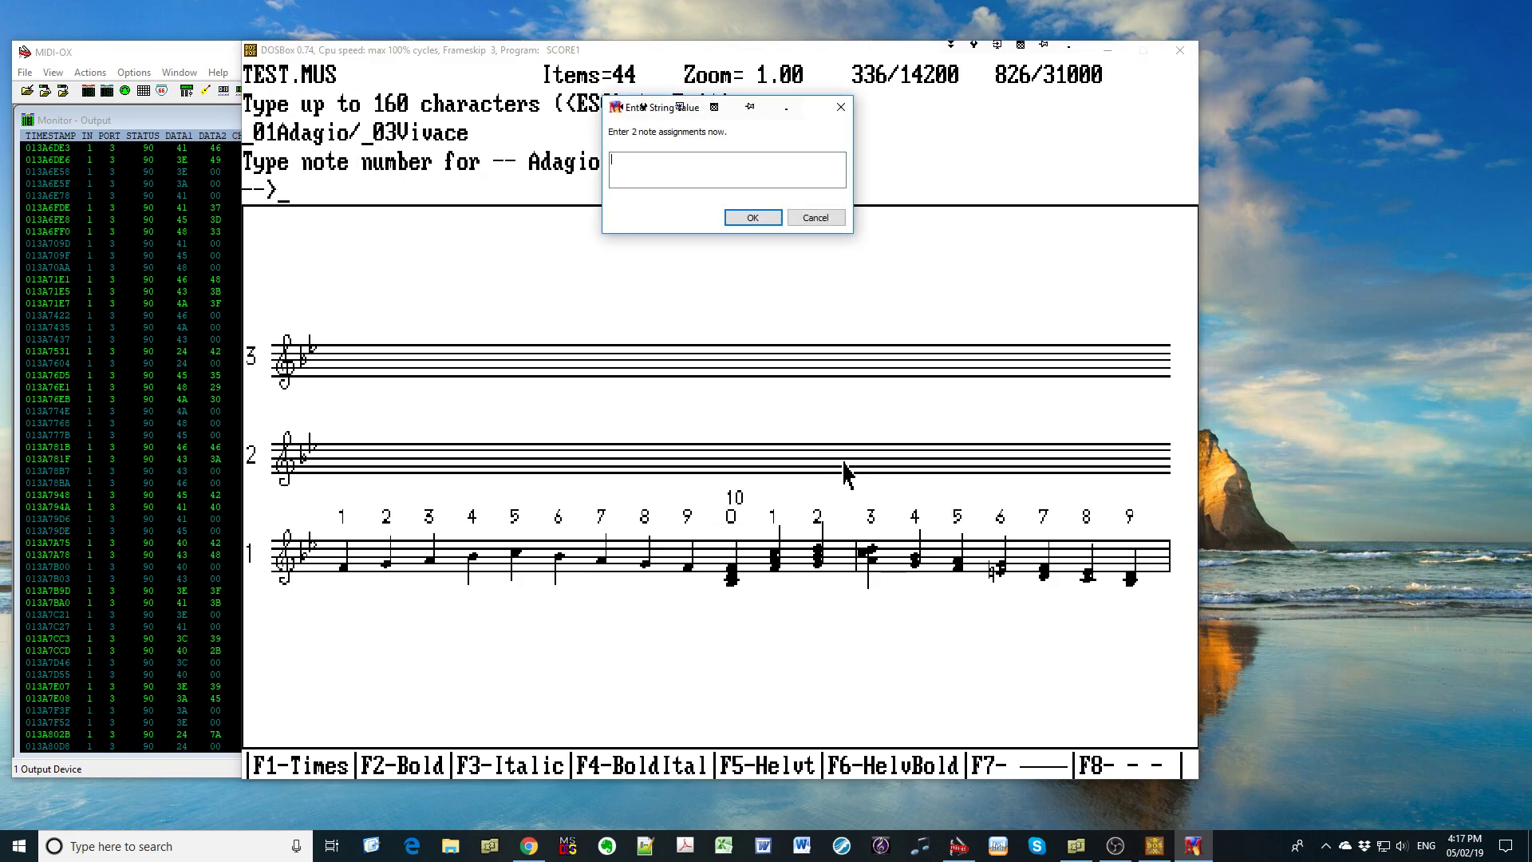
pyautogui.write('1 10')
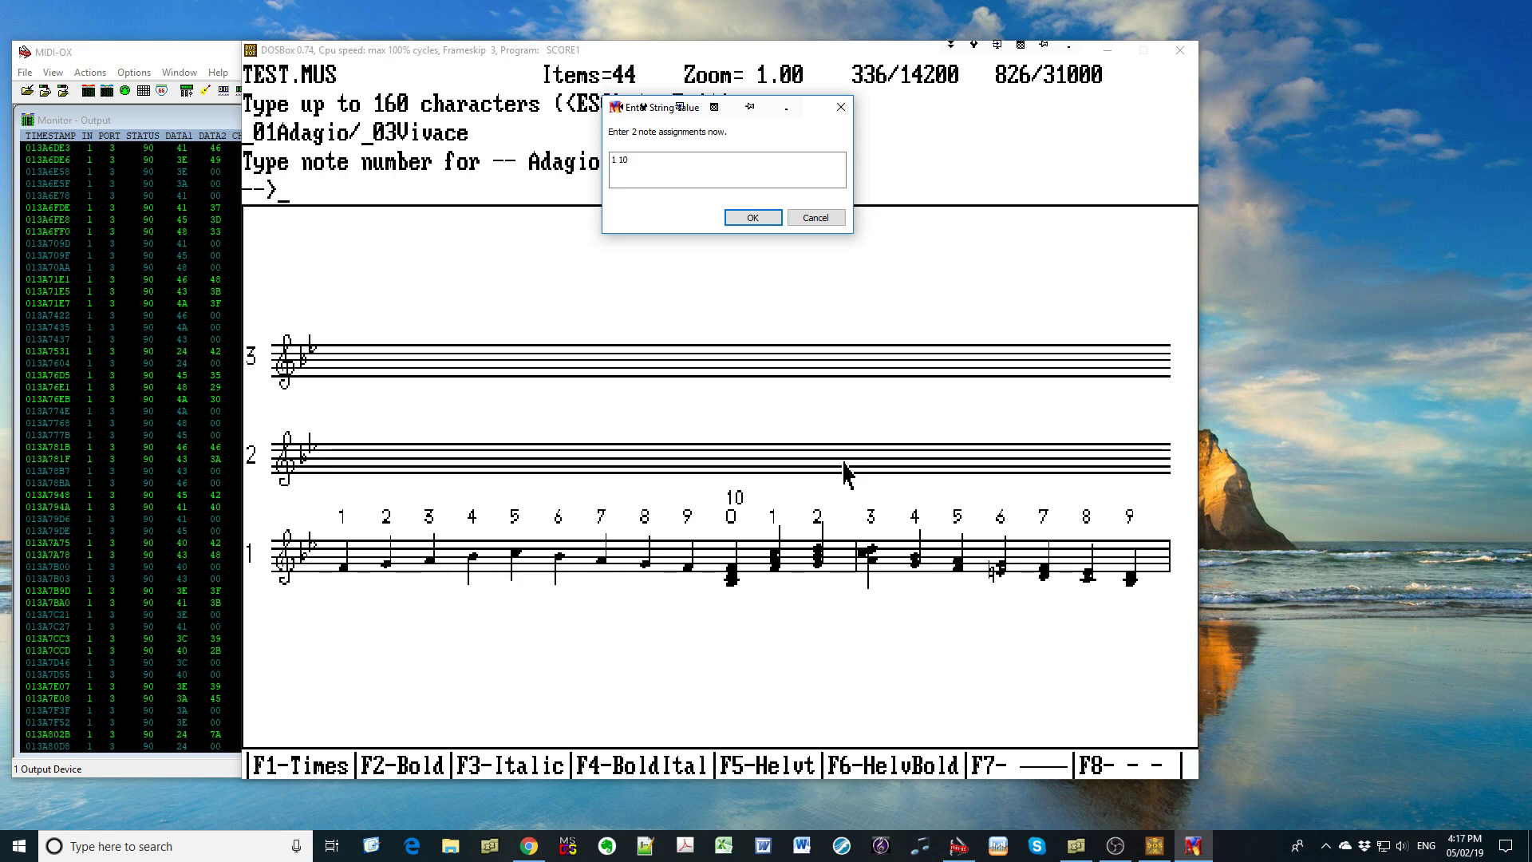
pyautogui.press('Return')
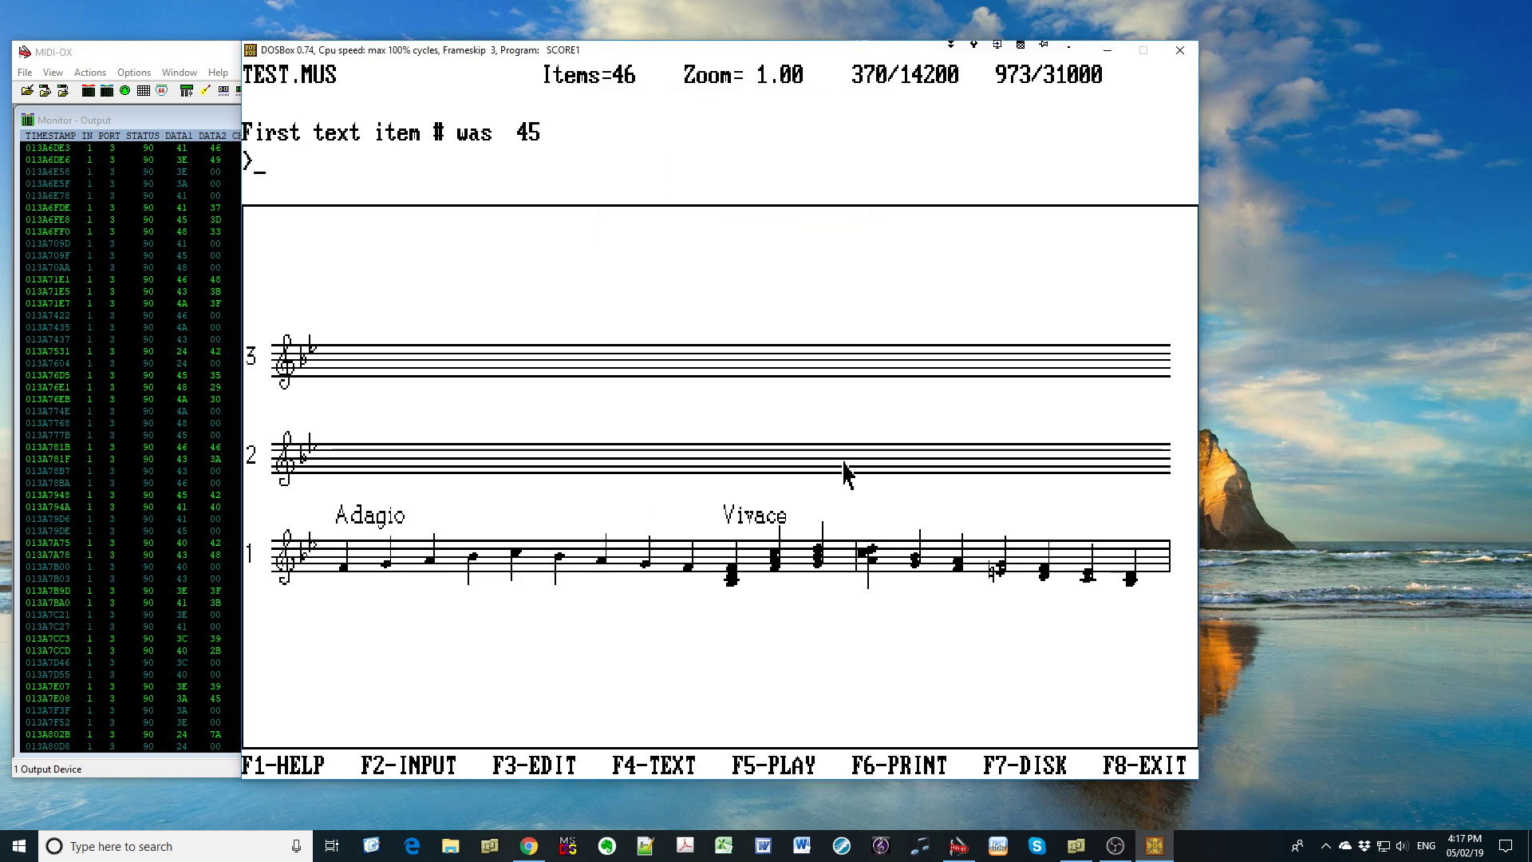
# Examine the parameters and font codes of the Adagio and Vivace text items in edit mode without changing them
pyautogui.click(359, 530)
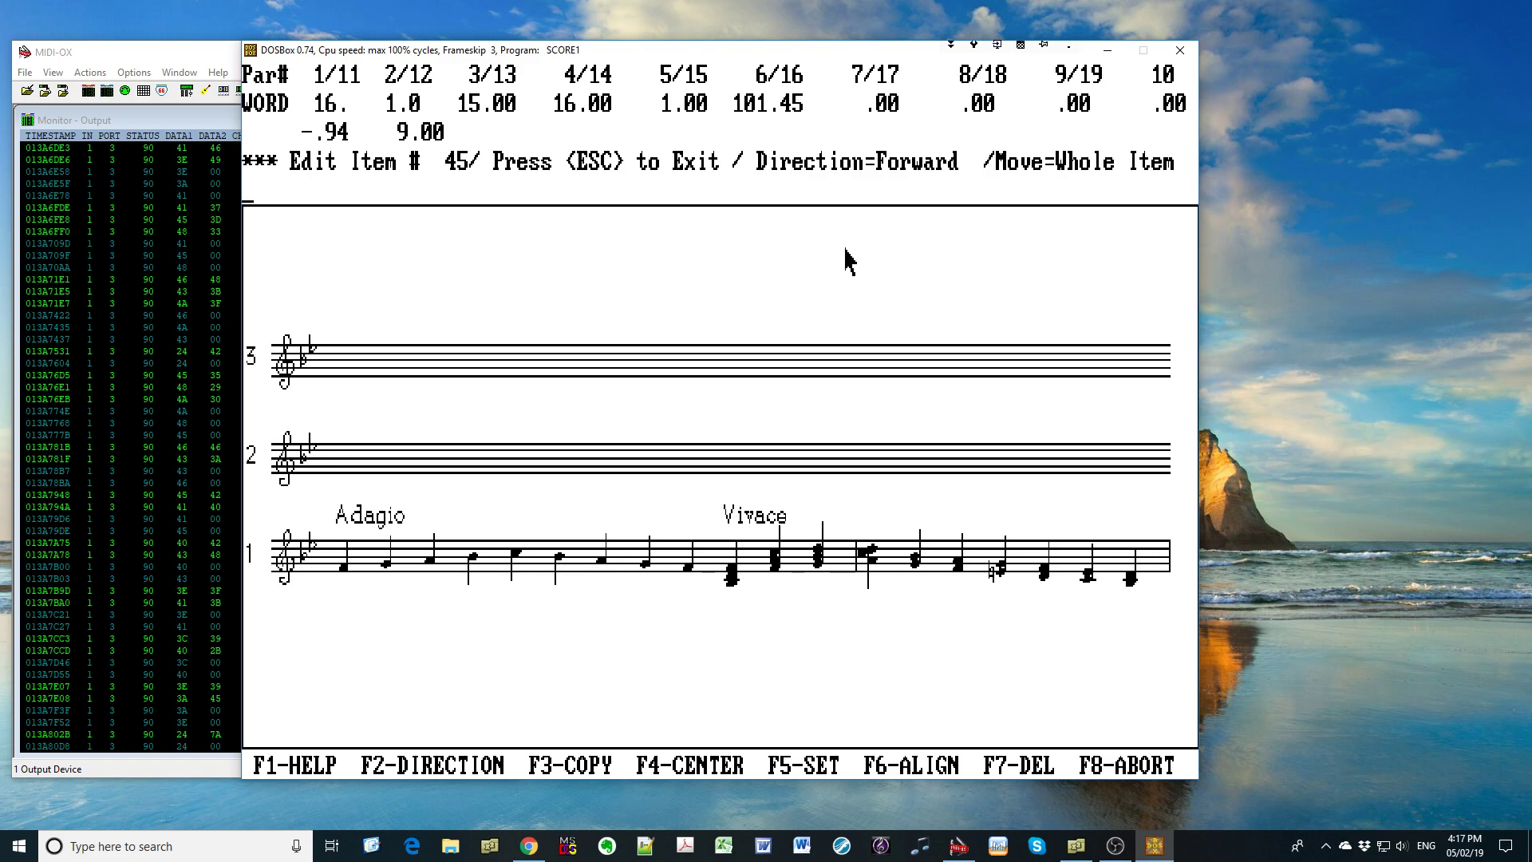
pyautogui.press('Return')
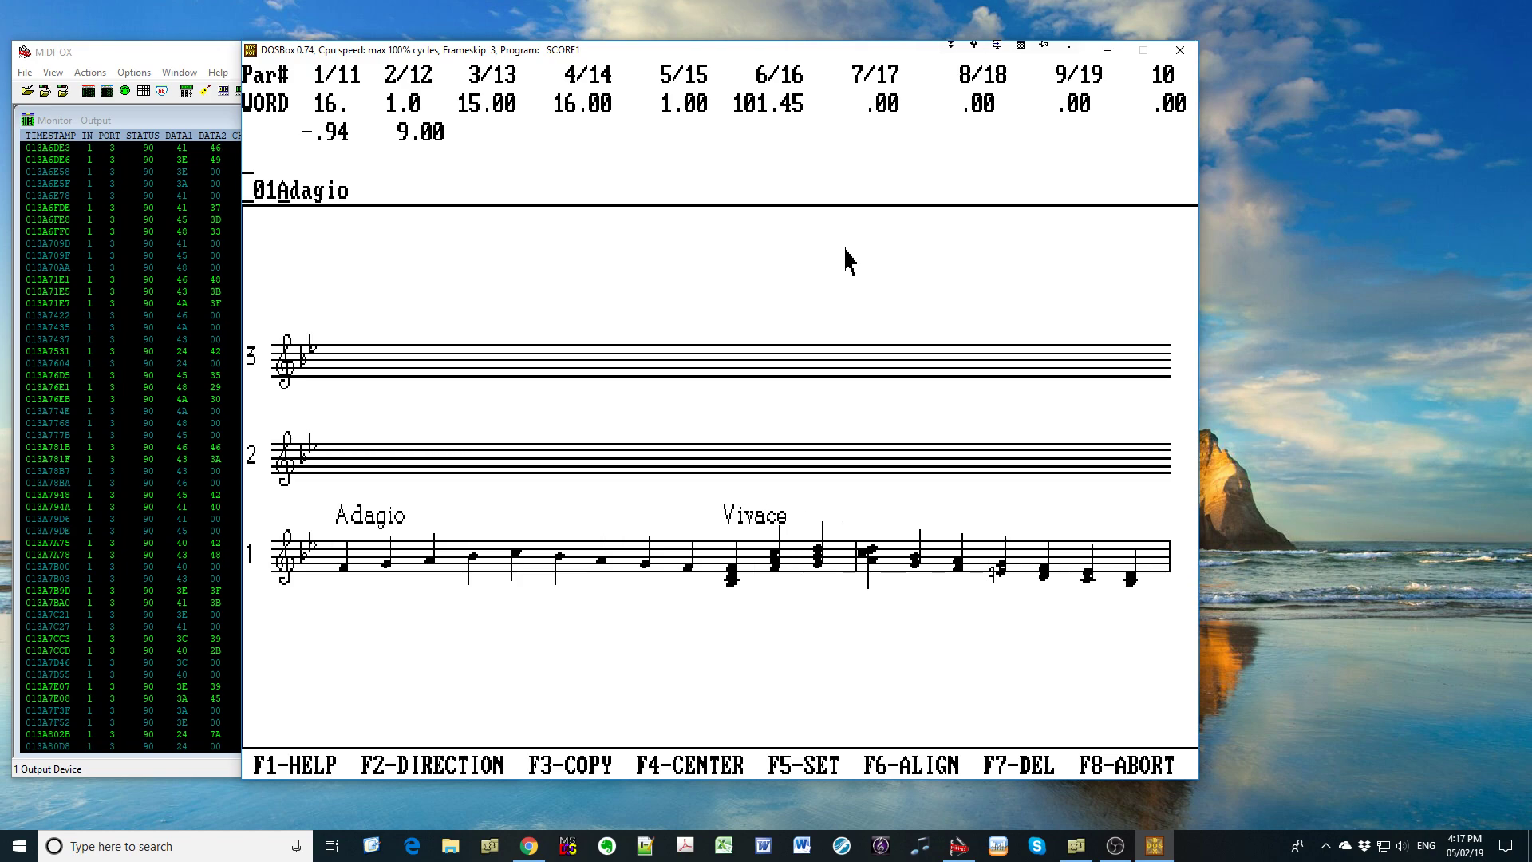
pyautogui.press('Return')
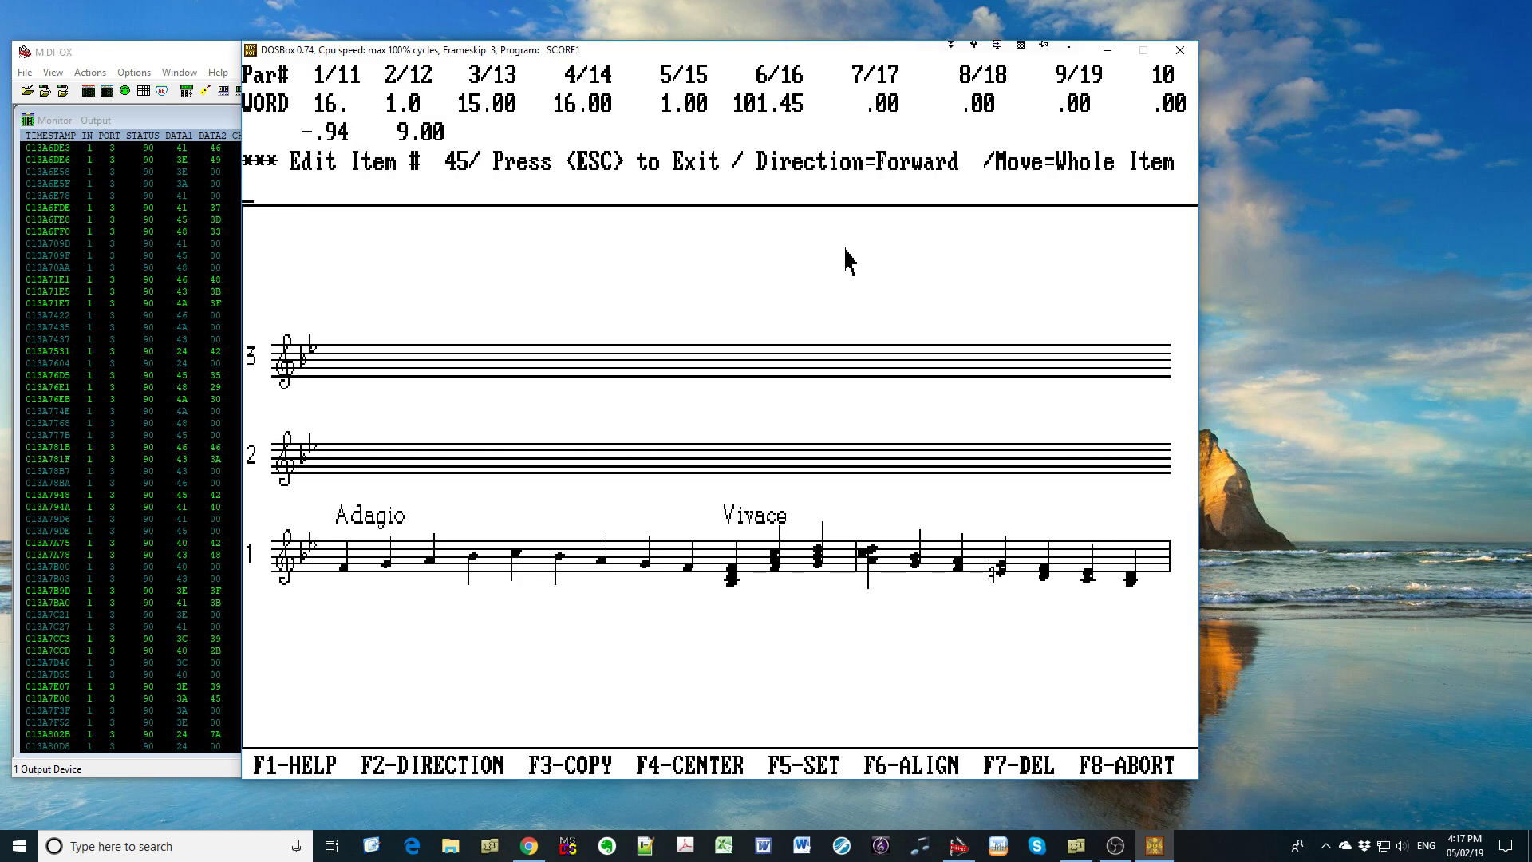
pyautogui.press('KP_Add')
pyautogui.press('Return')
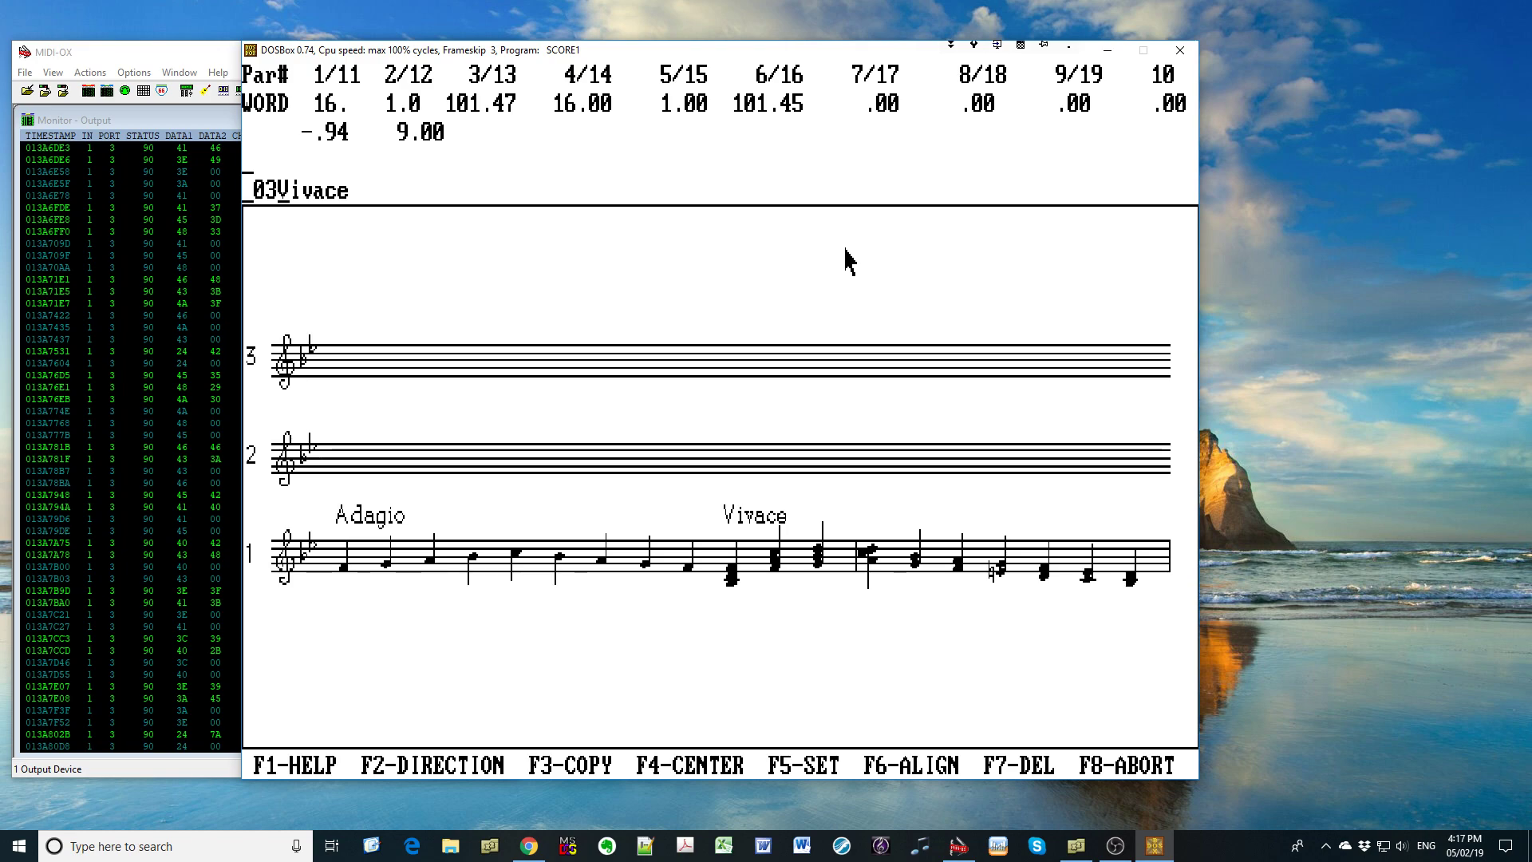
pyautogui.press('Return')
pyautogui.press('Escape')
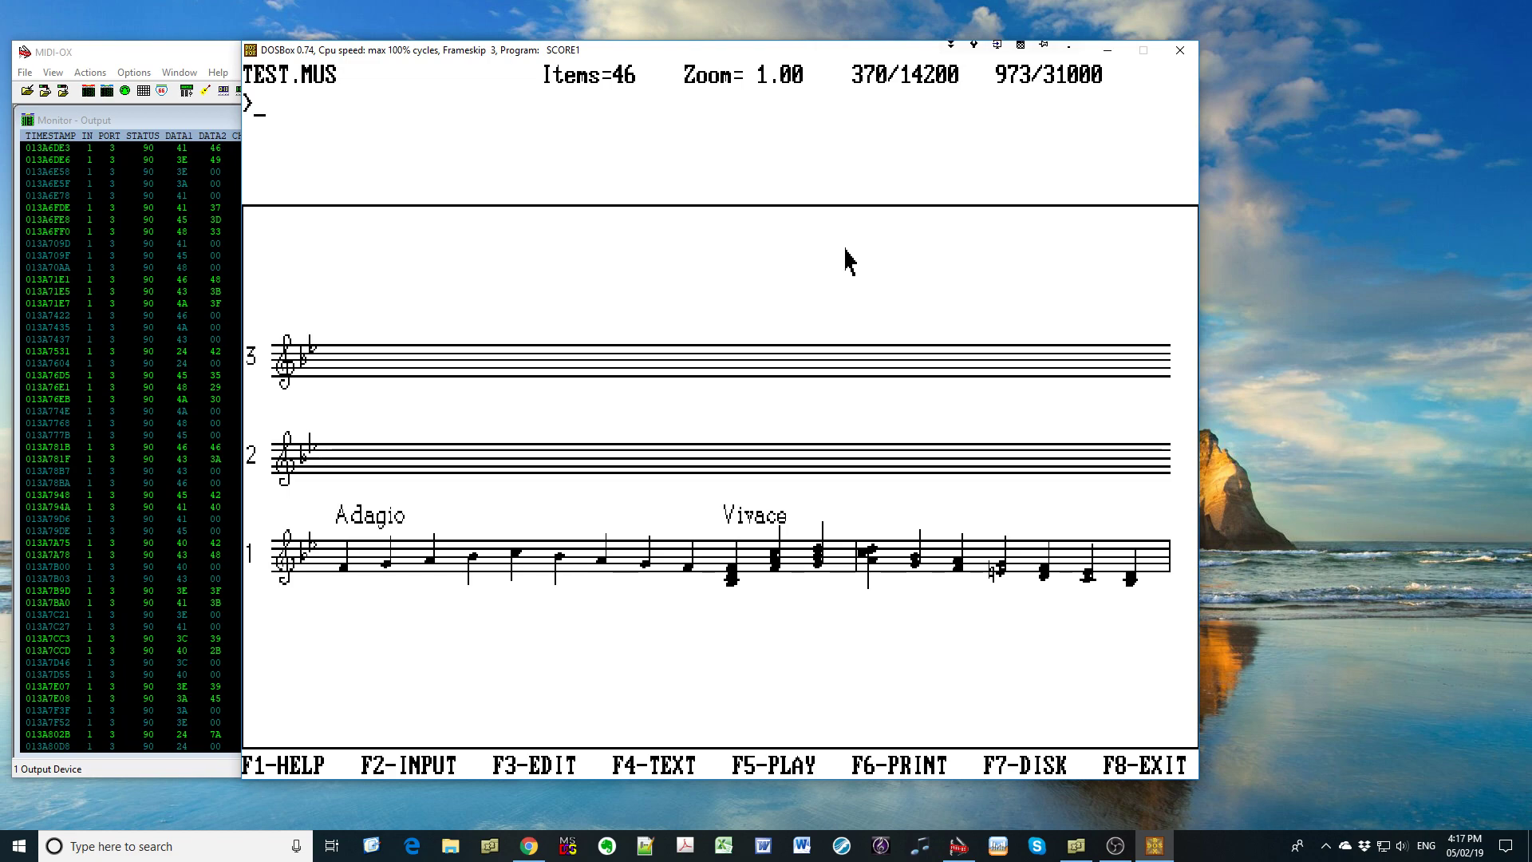
pyautogui.press('F2')
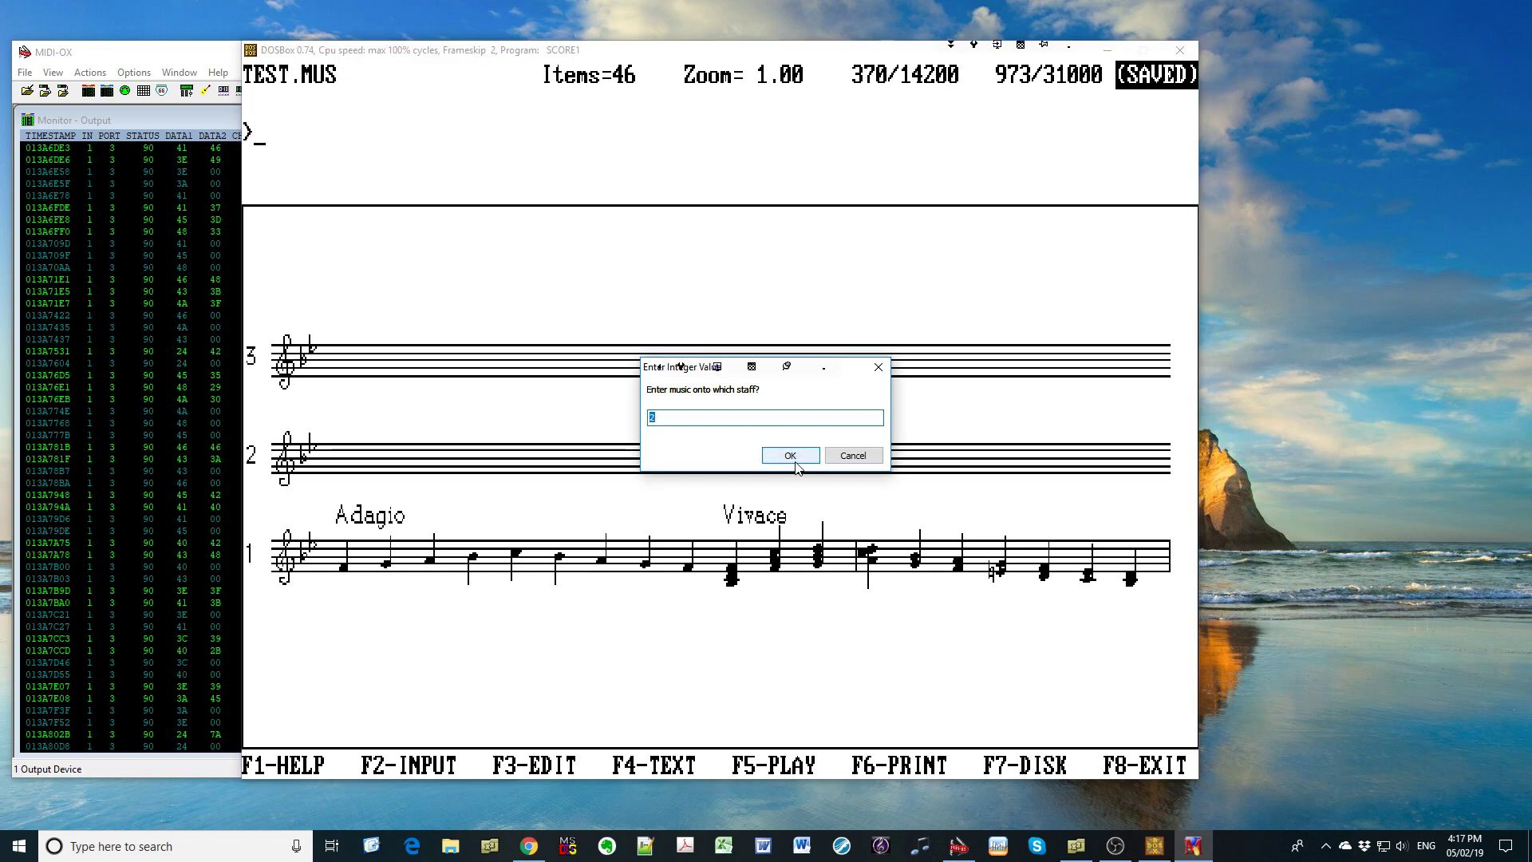
pyautogui.write('1')
pyautogui.click(857, 460)
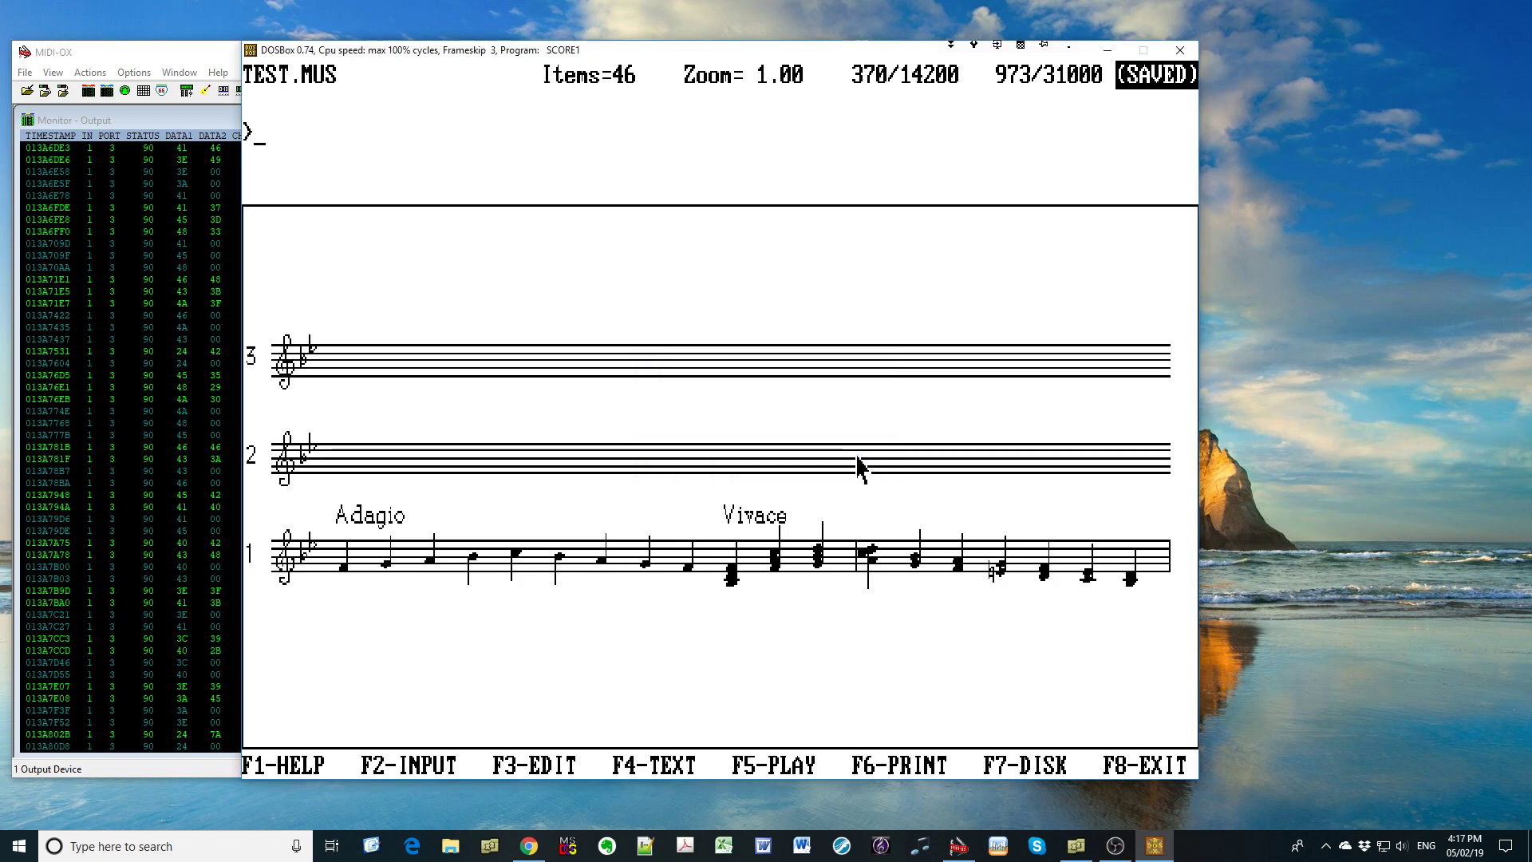
# Start adding regular size text items to staff 1 and pick the bracketed [a 2] and the upright Solo
pyautogui.press('F4')
pyautogui.click(670, 355)
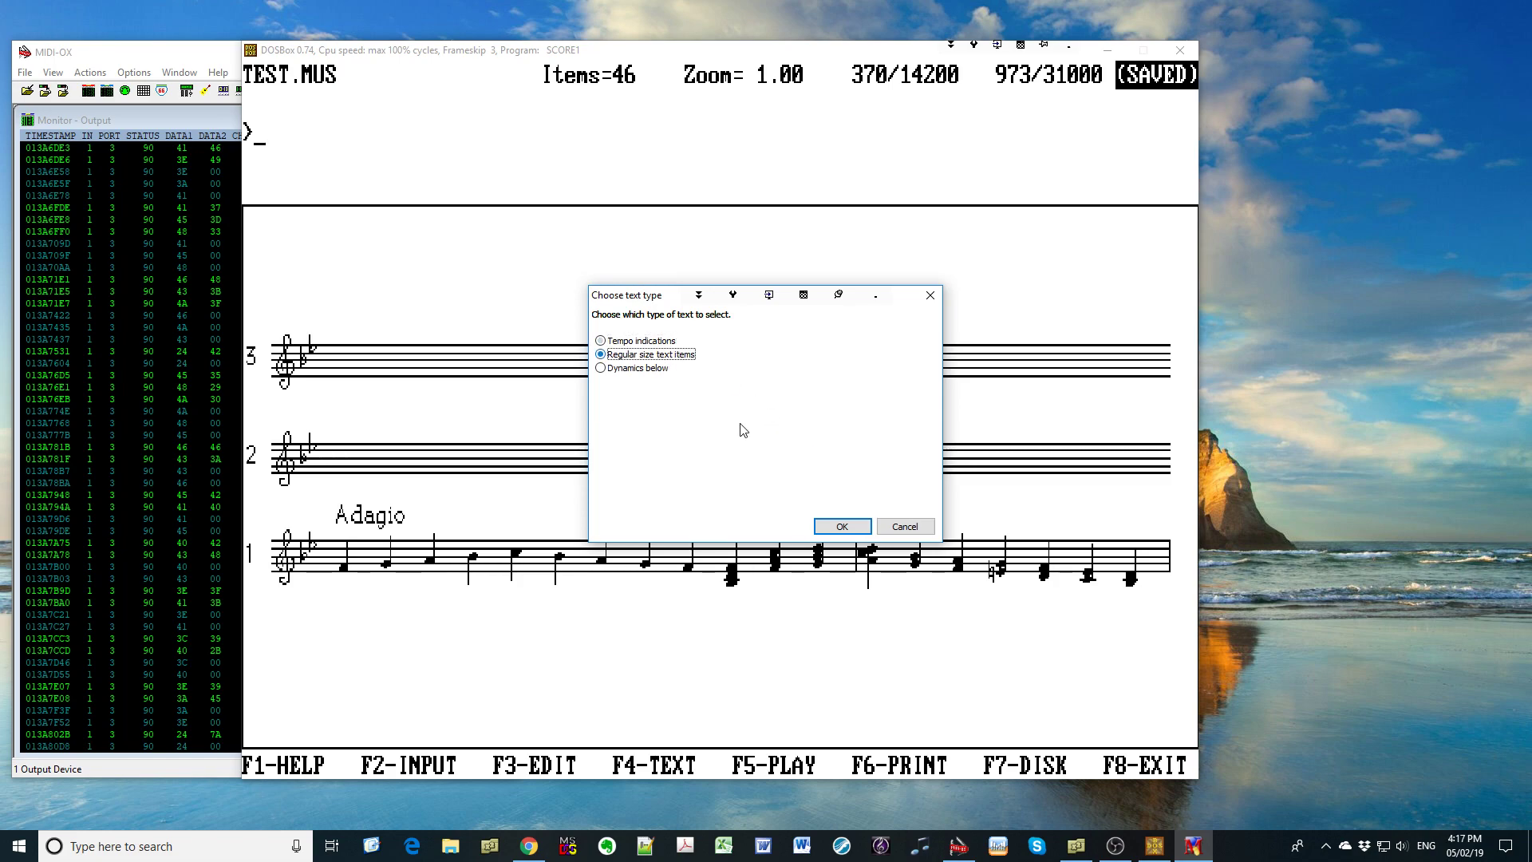
pyautogui.click(842, 526)
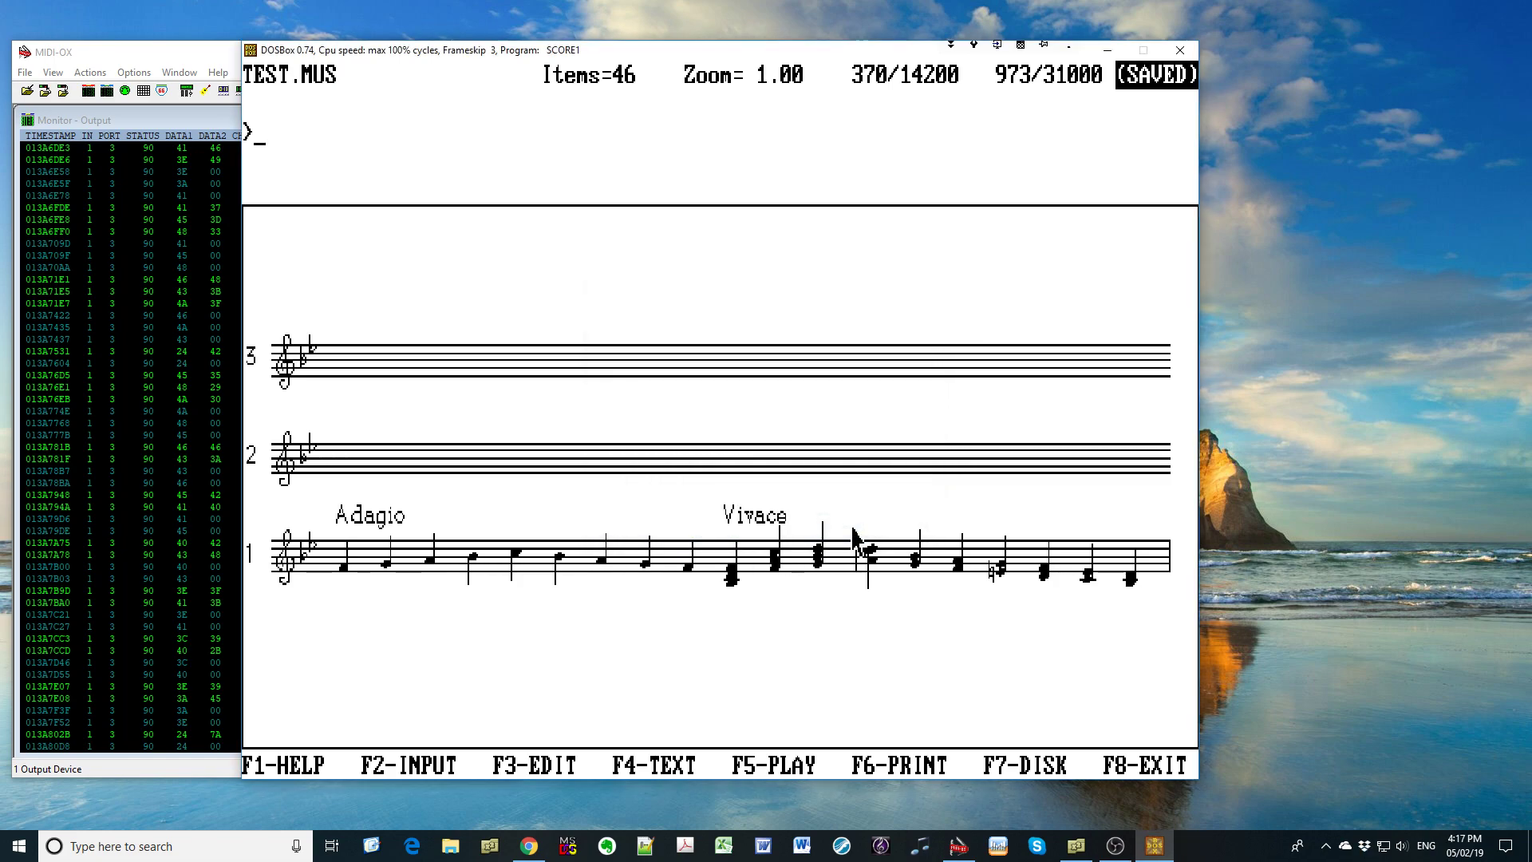
pyautogui.click(790, 475)
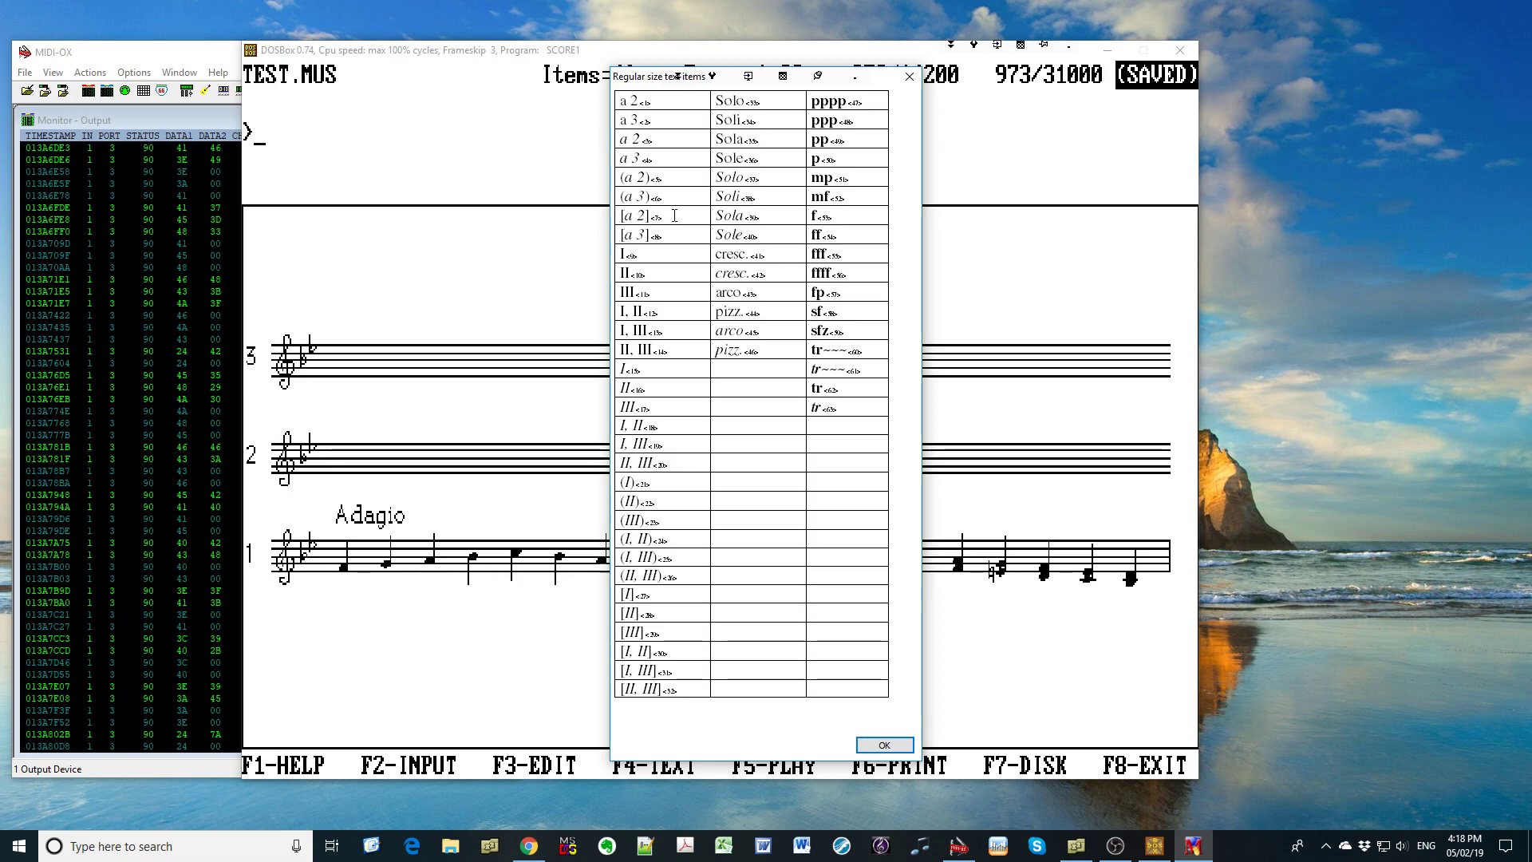
pyautogui.doubleClick(679, 213)
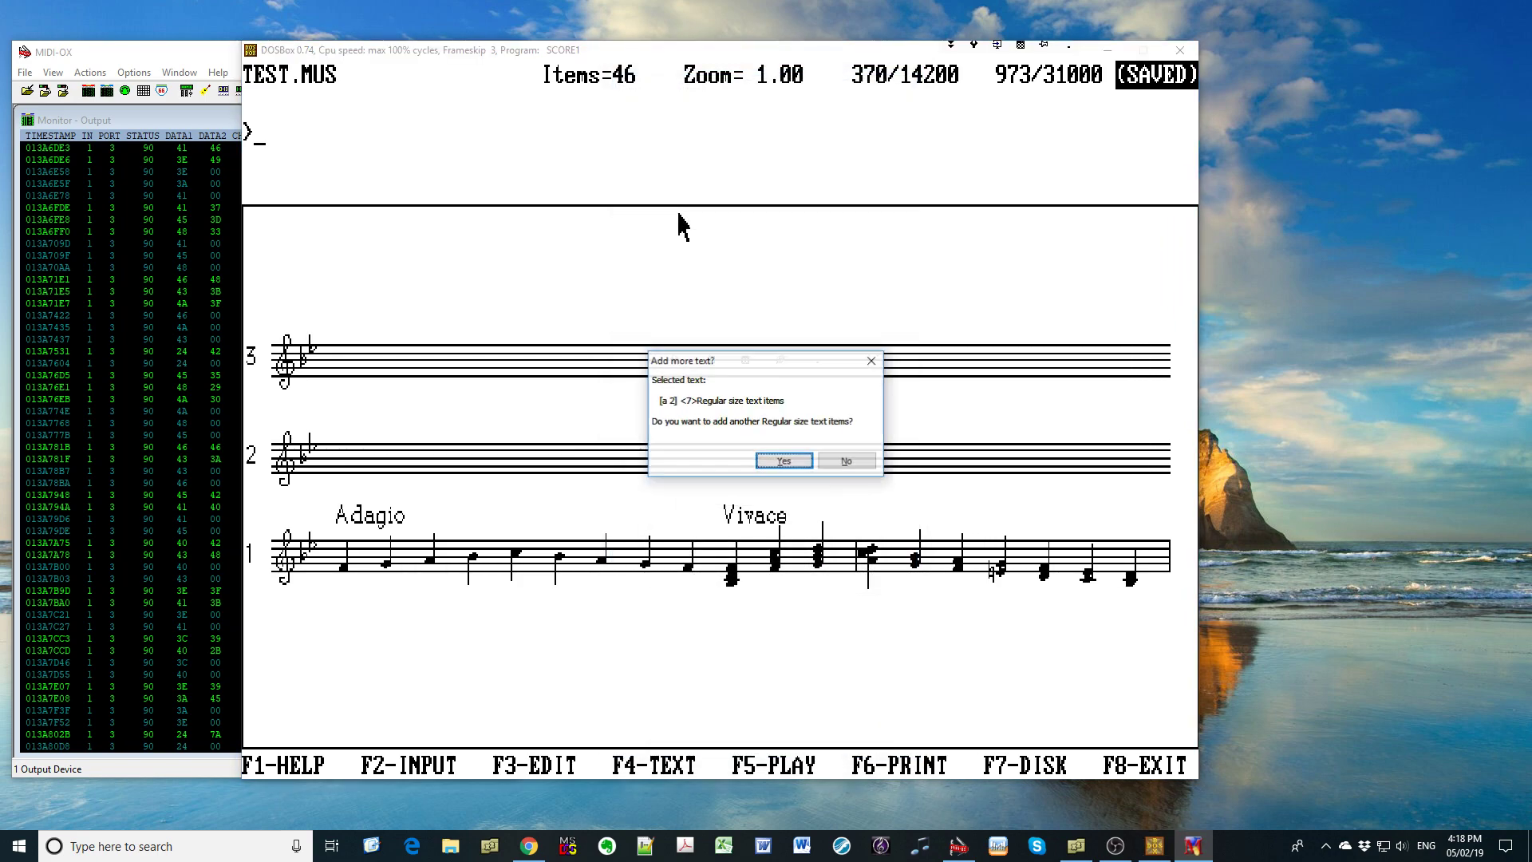
pyautogui.click(784, 461)
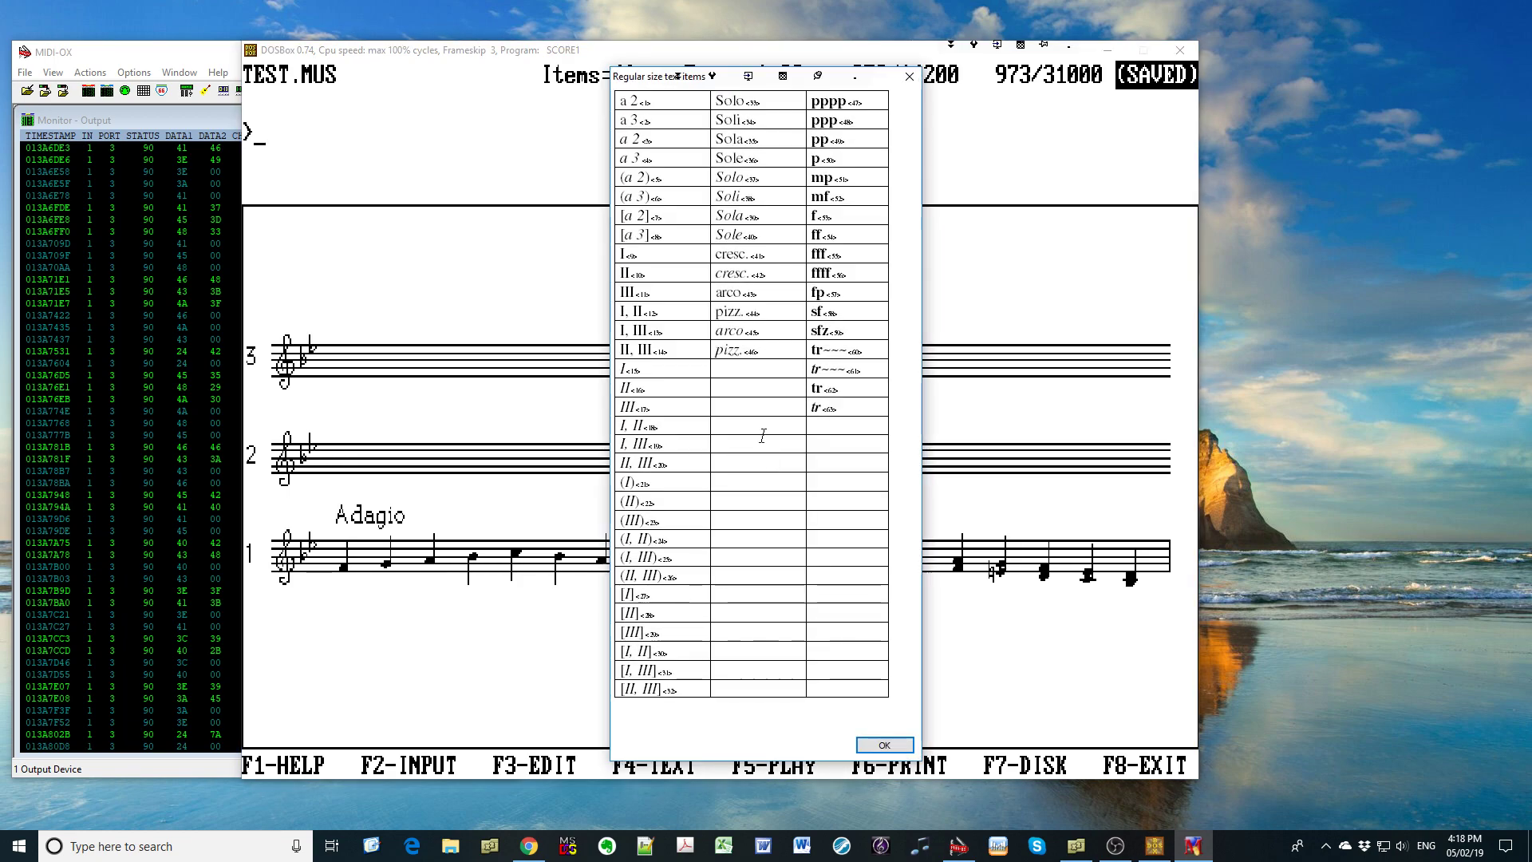
pyautogui.click(766, 101)
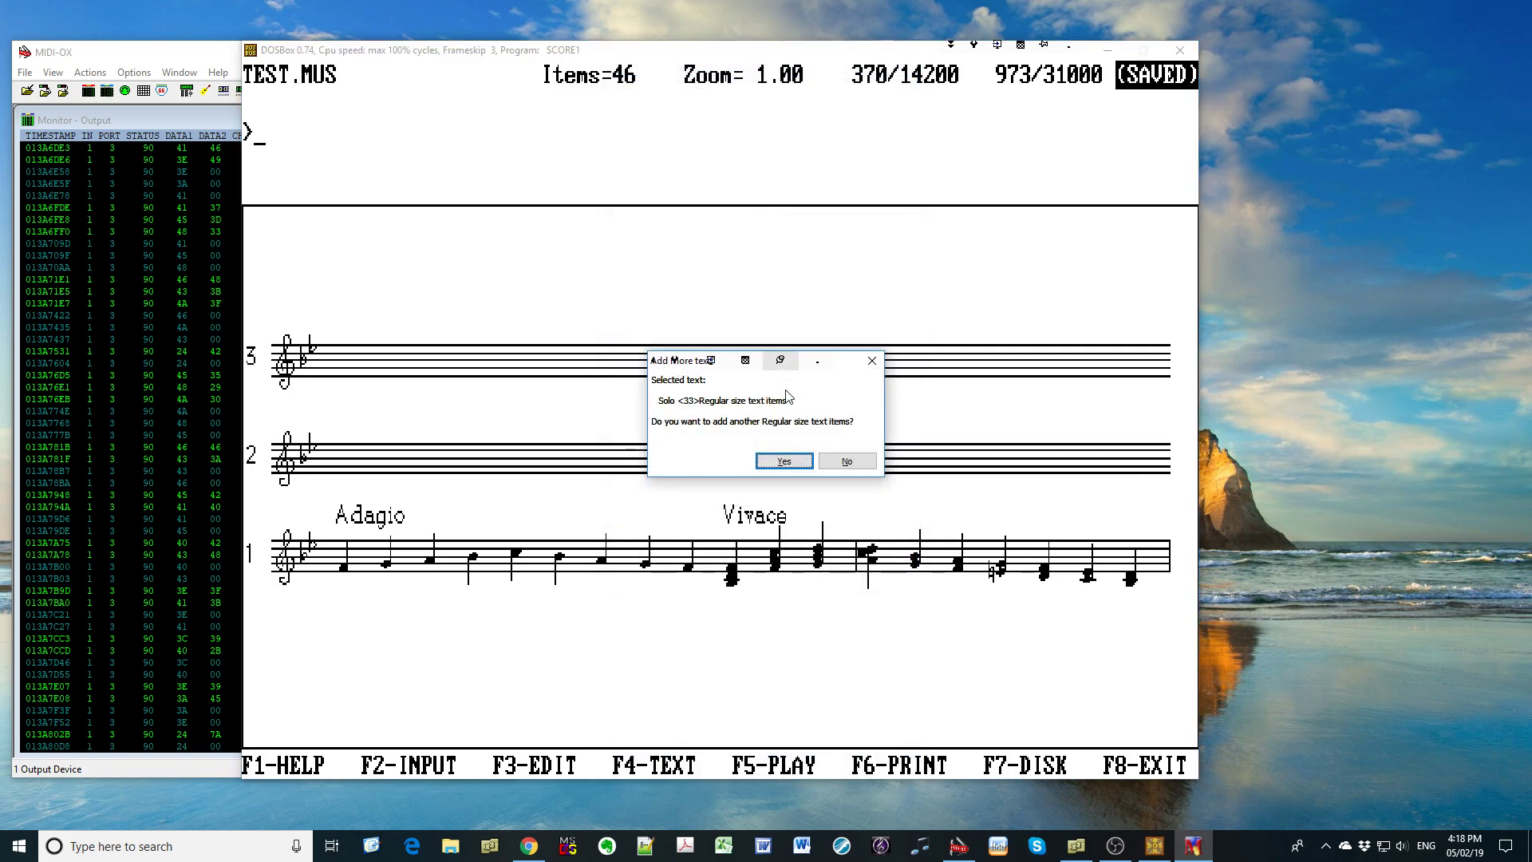
# Add the bold mf as a third text item and assign the three texts to notes 4, 6 and 14
pyautogui.click(783, 461)
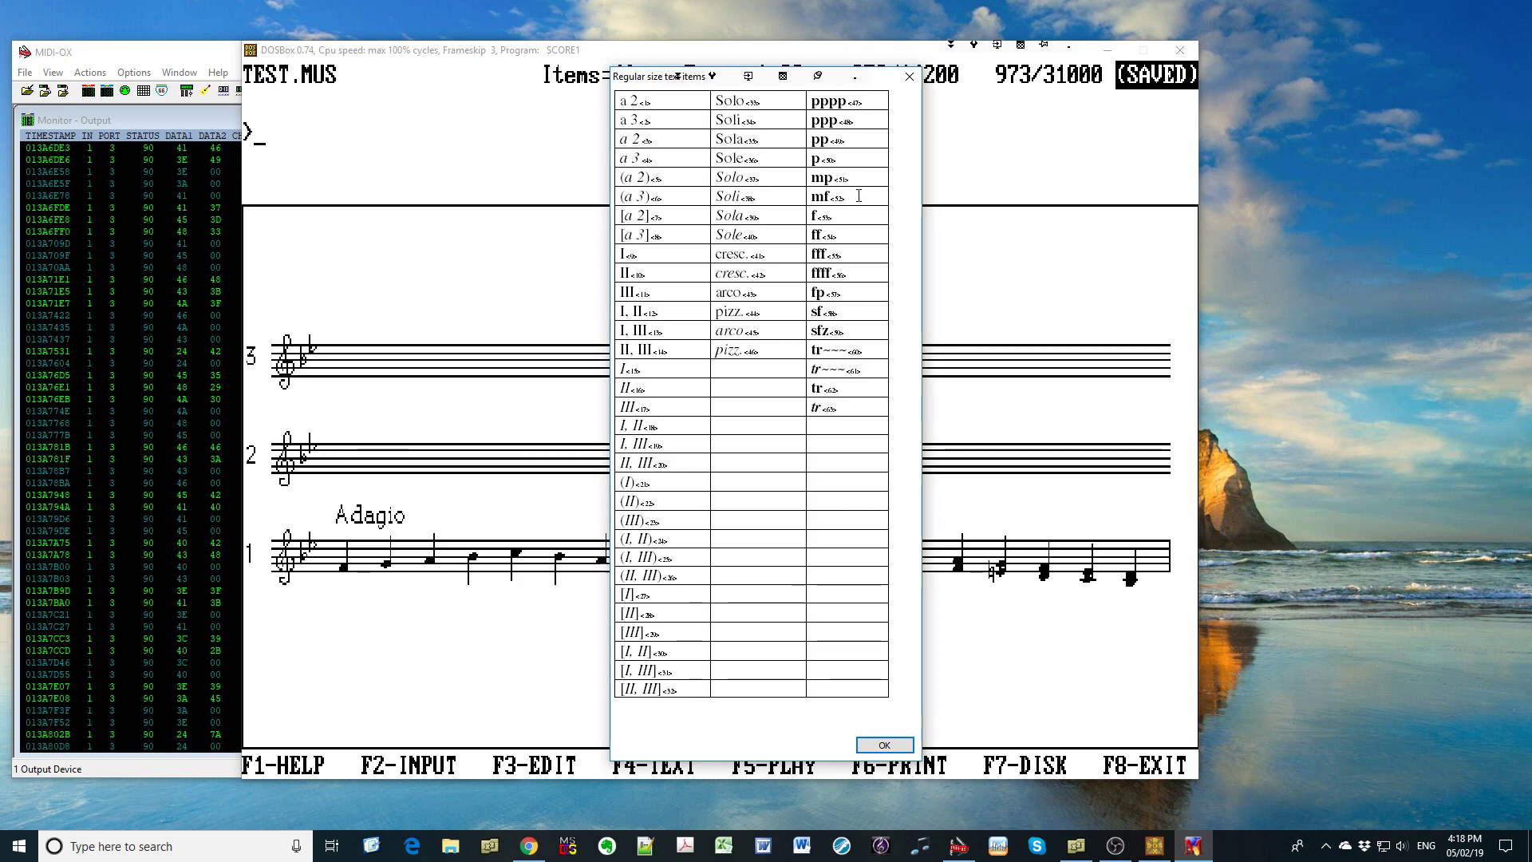
pyautogui.click(858, 195)
pyautogui.doubleClick(858, 197)
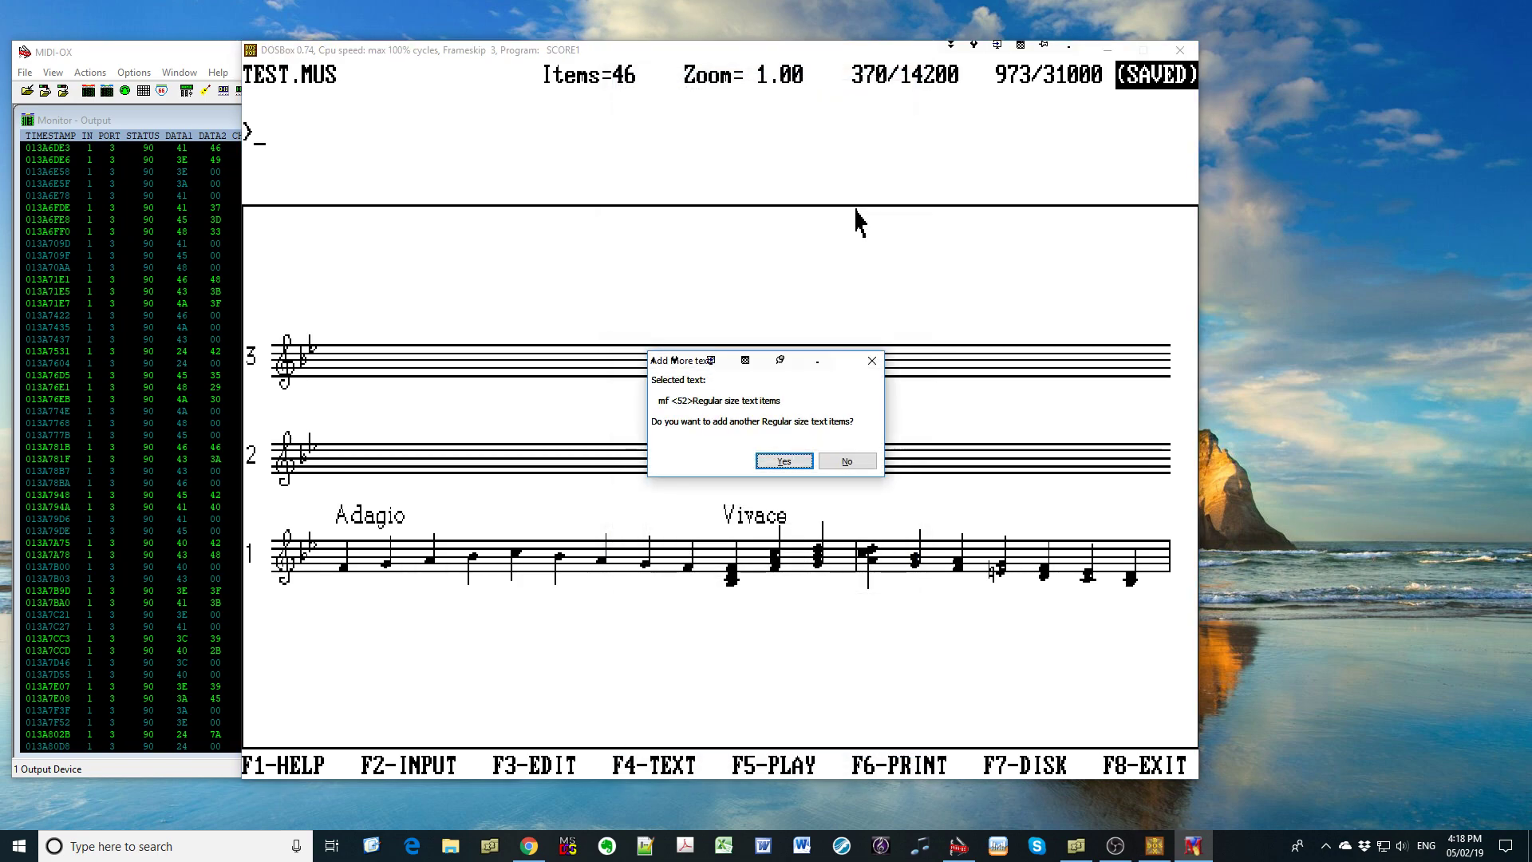
pyautogui.click(836, 463)
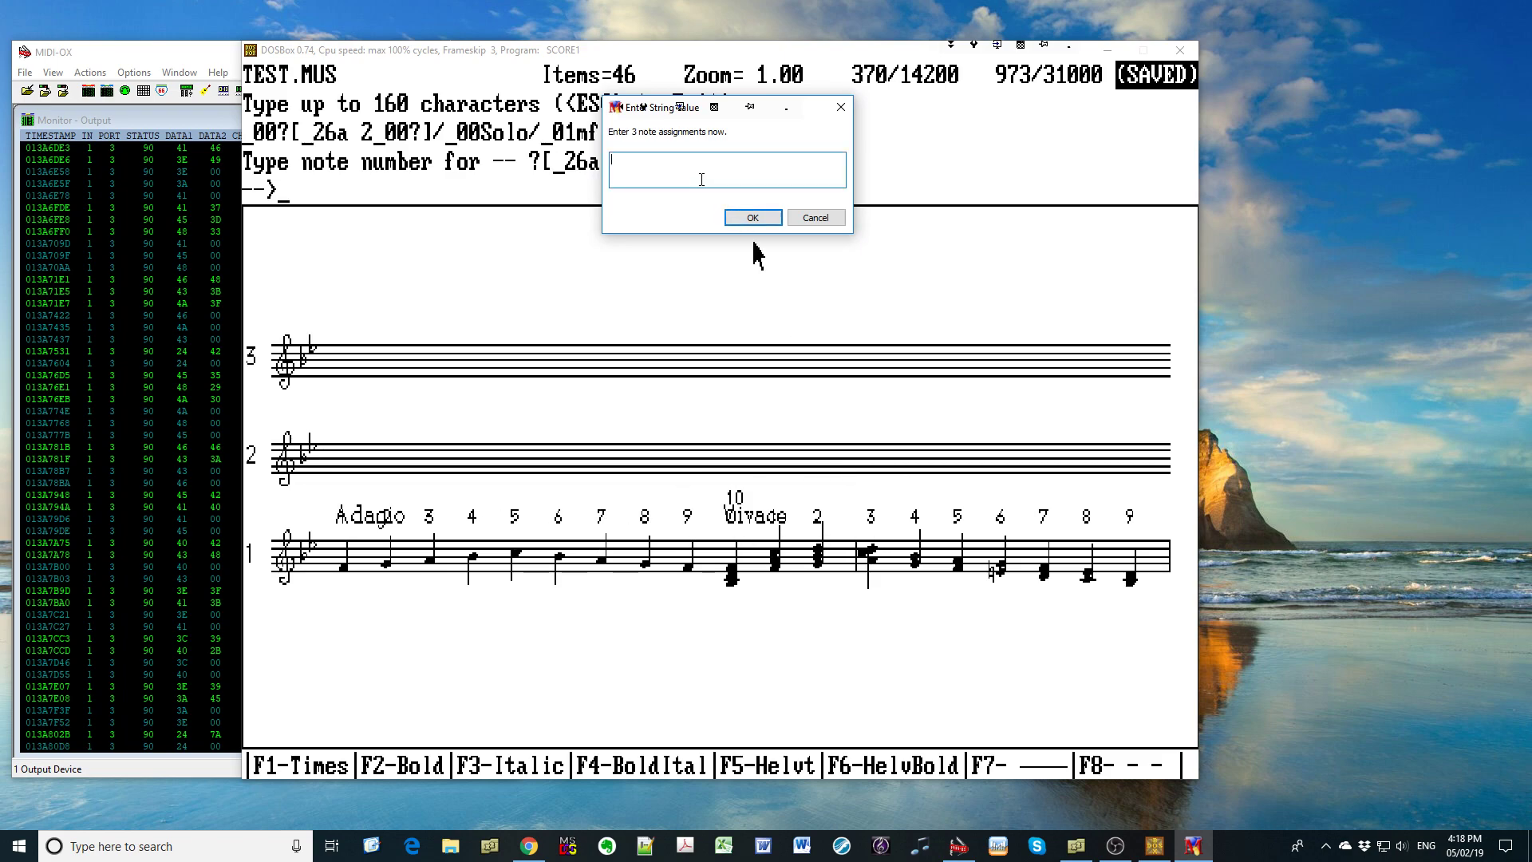
pyautogui.write('6 14')
pyautogui.click(753, 217)
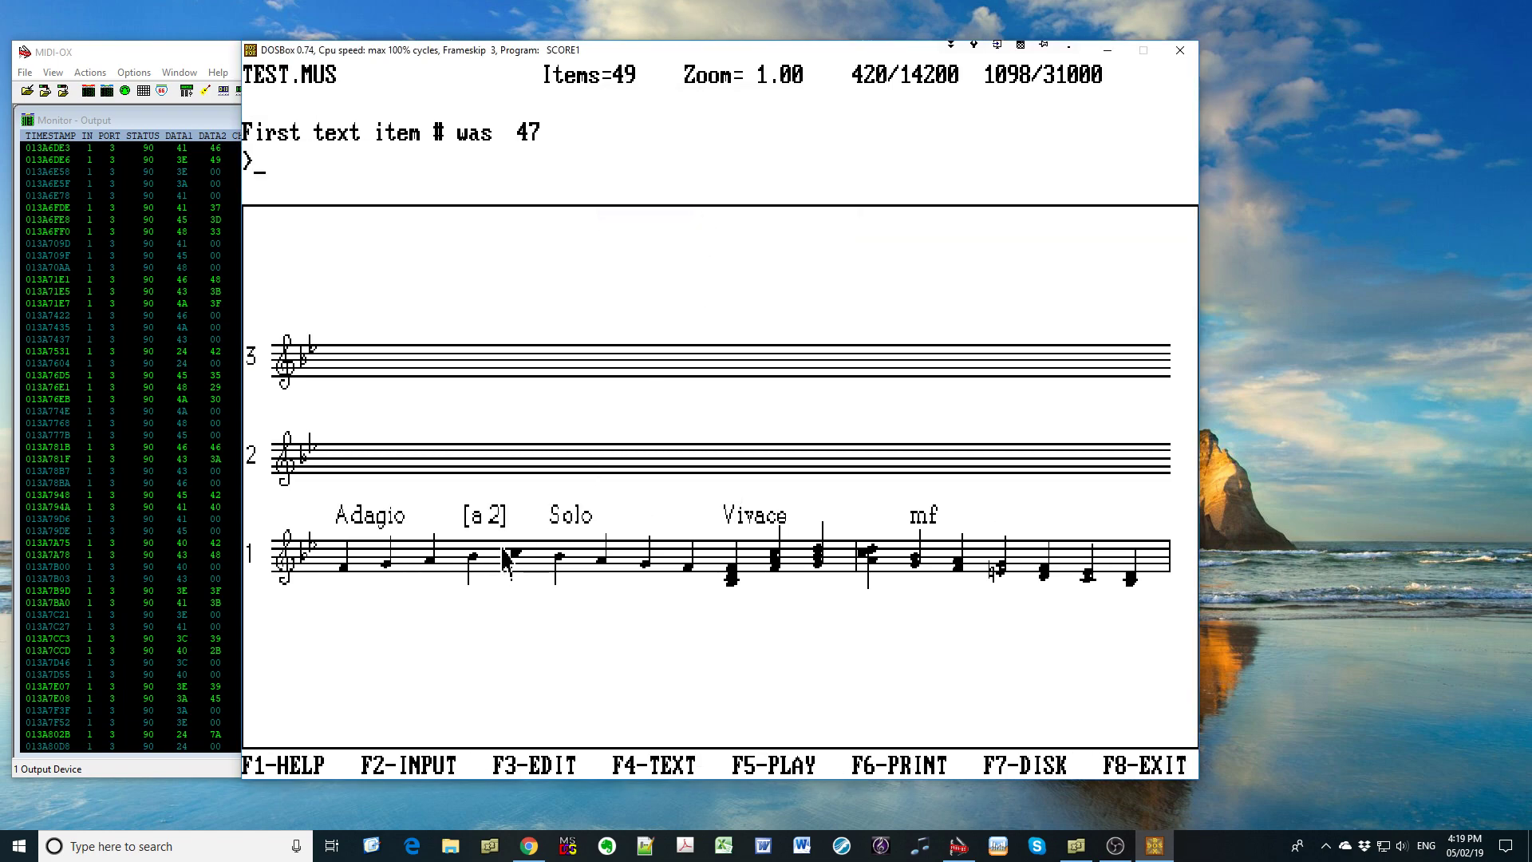
# Examine the parameters and font codes of the [a 2], Solo and mf text items in edit mode without changing them
pyautogui.click(488, 528)
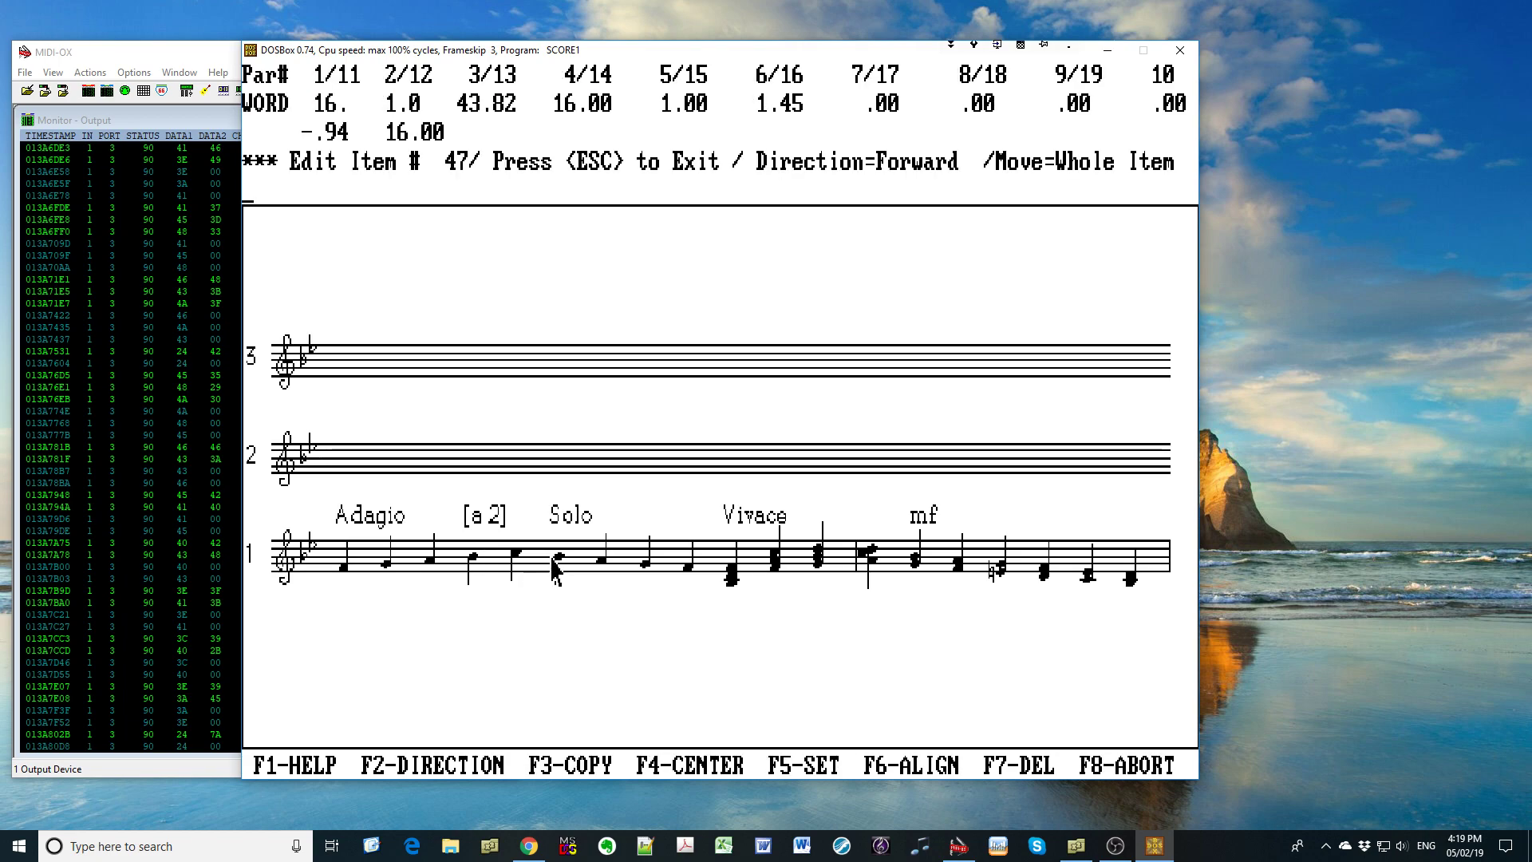
pyautogui.press('Return')
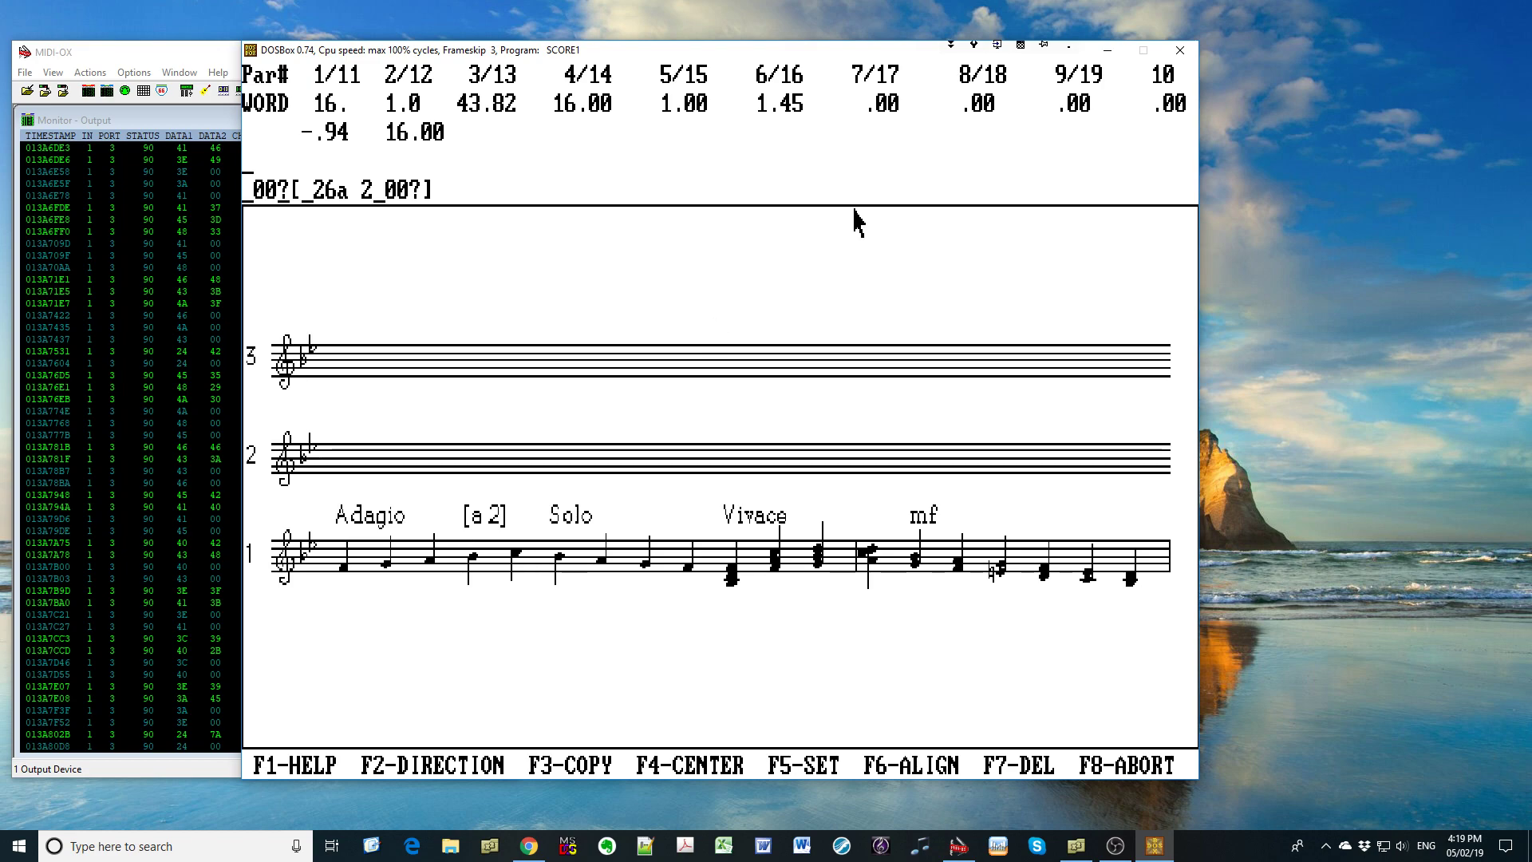
pyautogui.press('space')
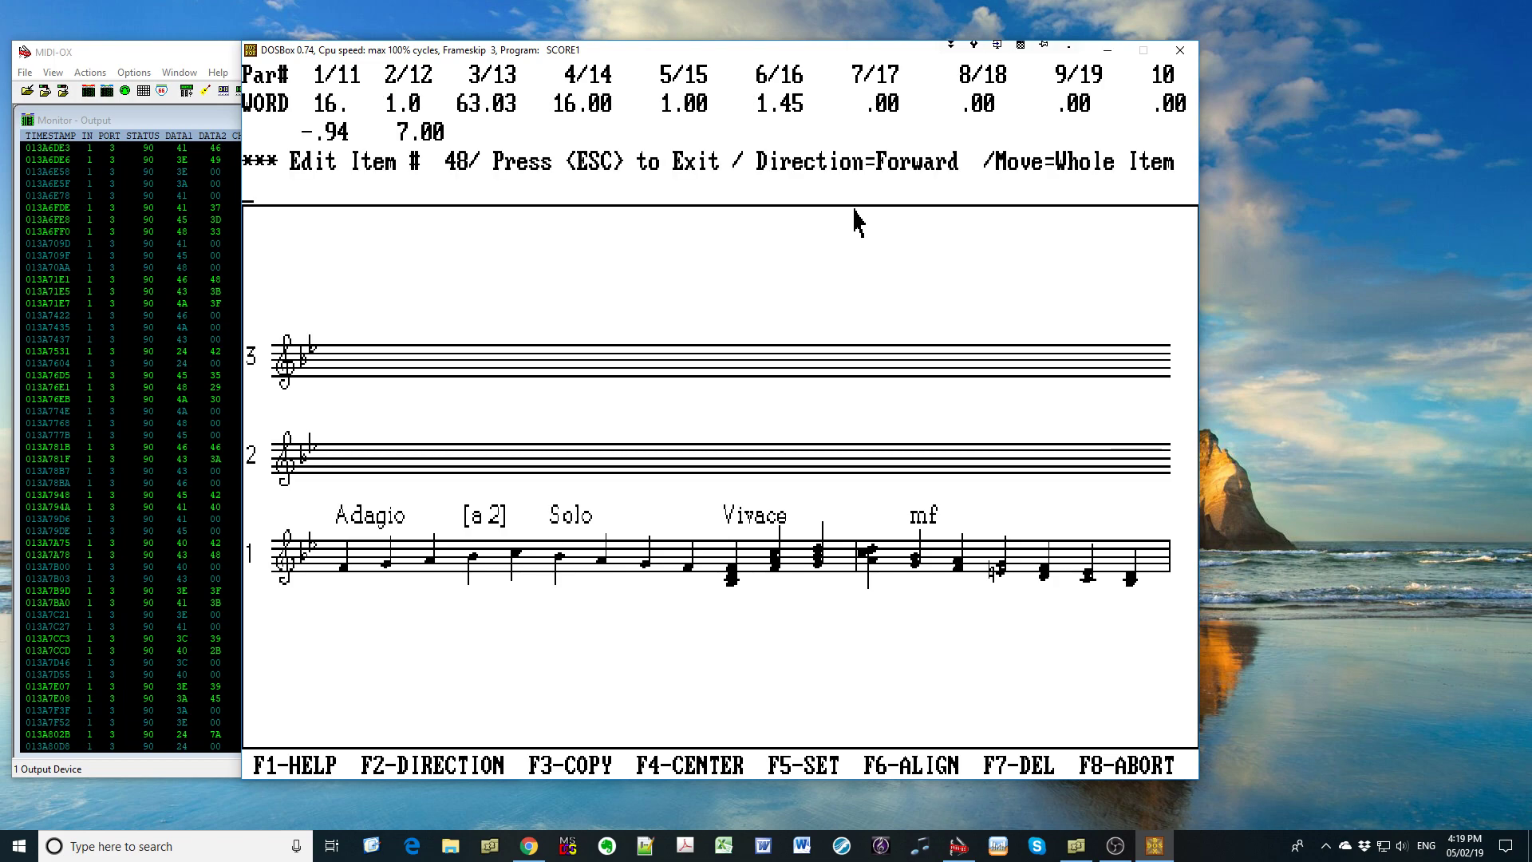
pyautogui.press('Return')
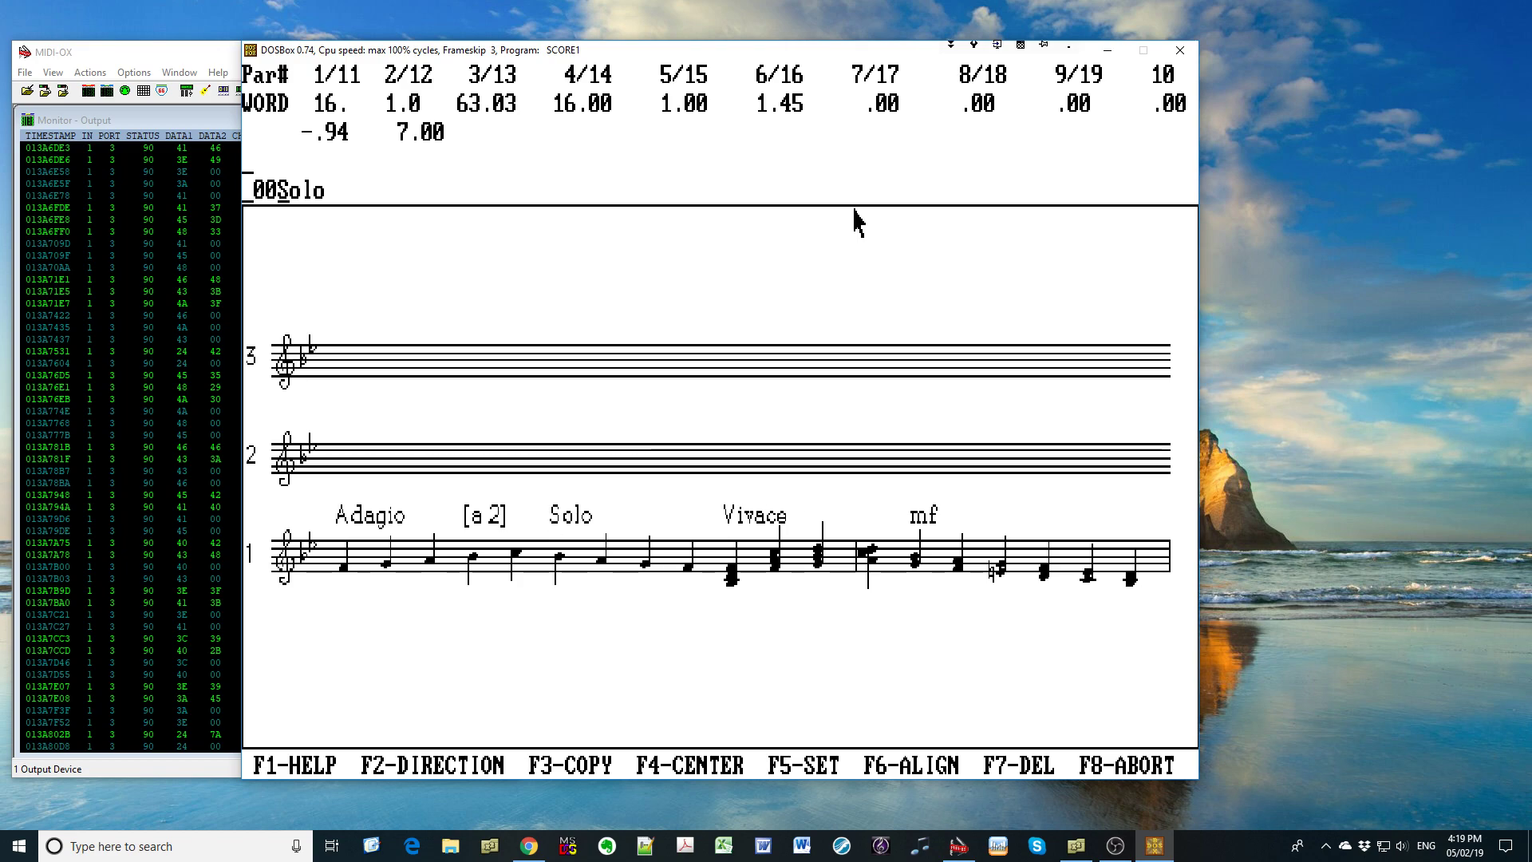
pyautogui.press('Return')
pyautogui.press('space')
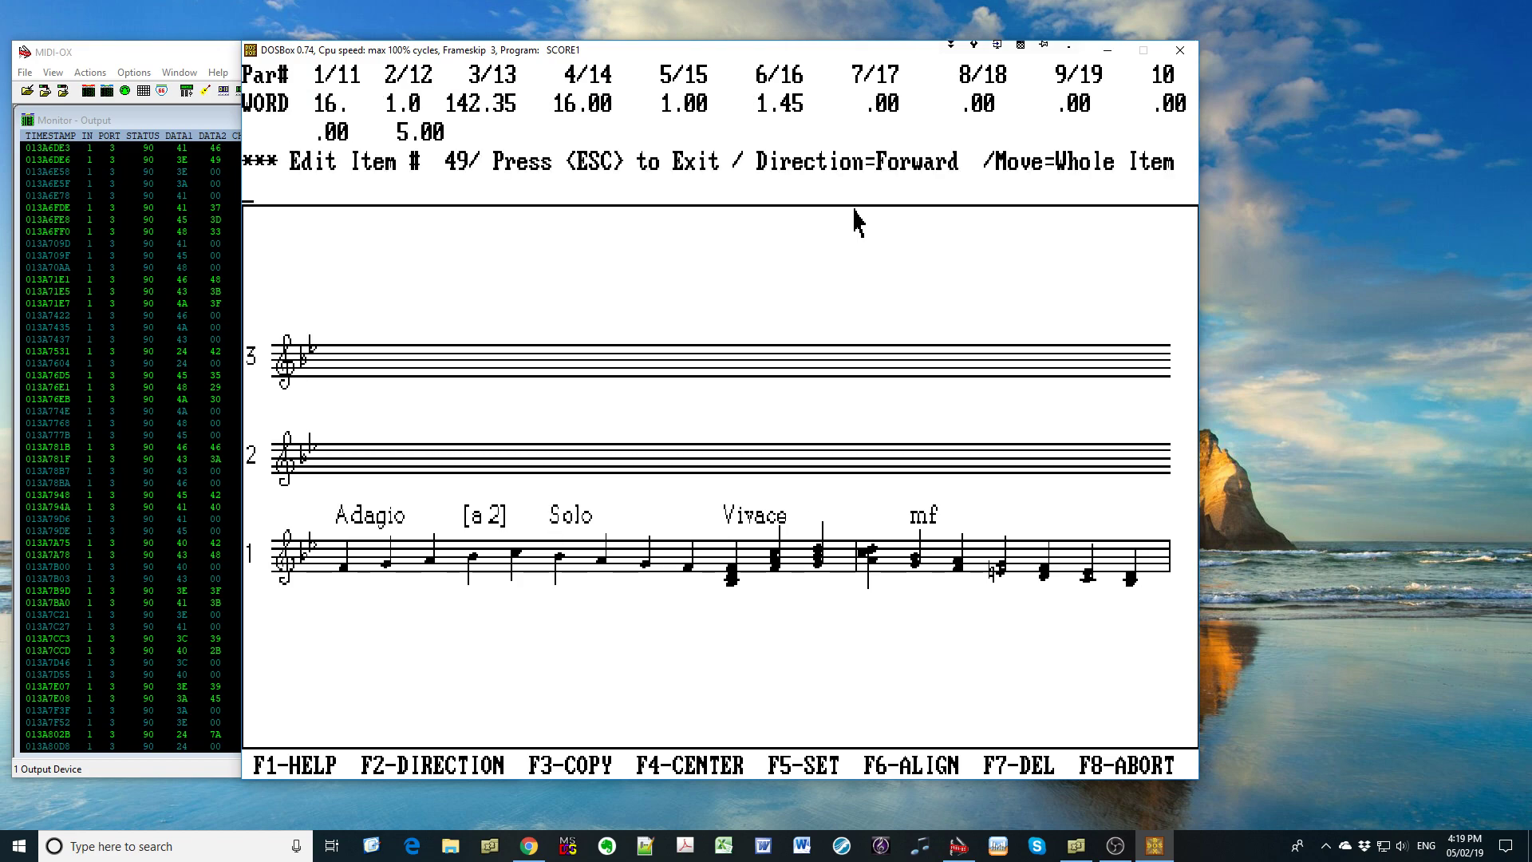
pyautogui.press('Return')
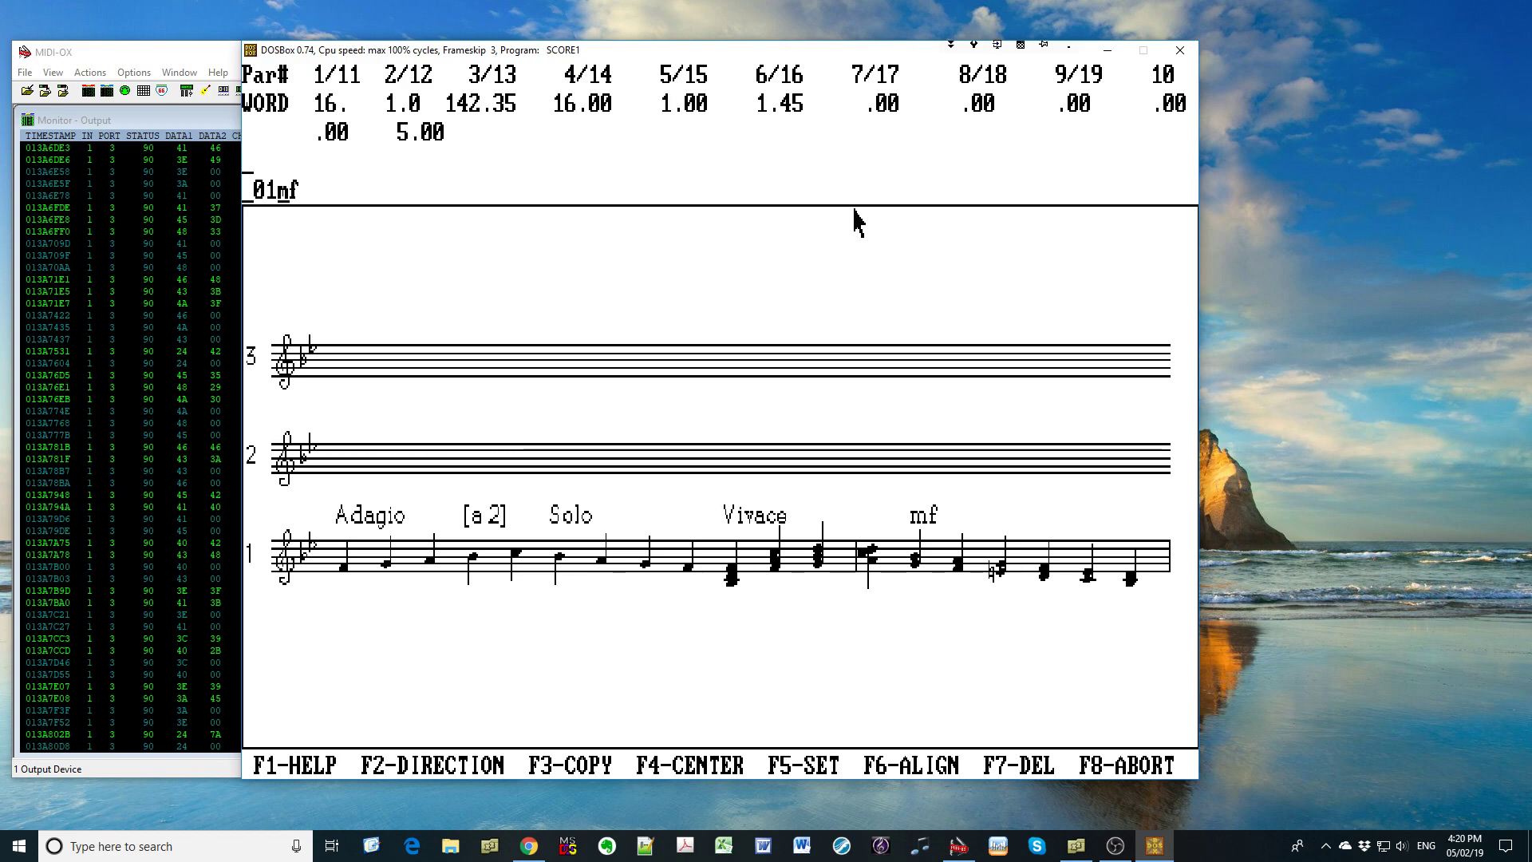
pyautogui.press('Return')
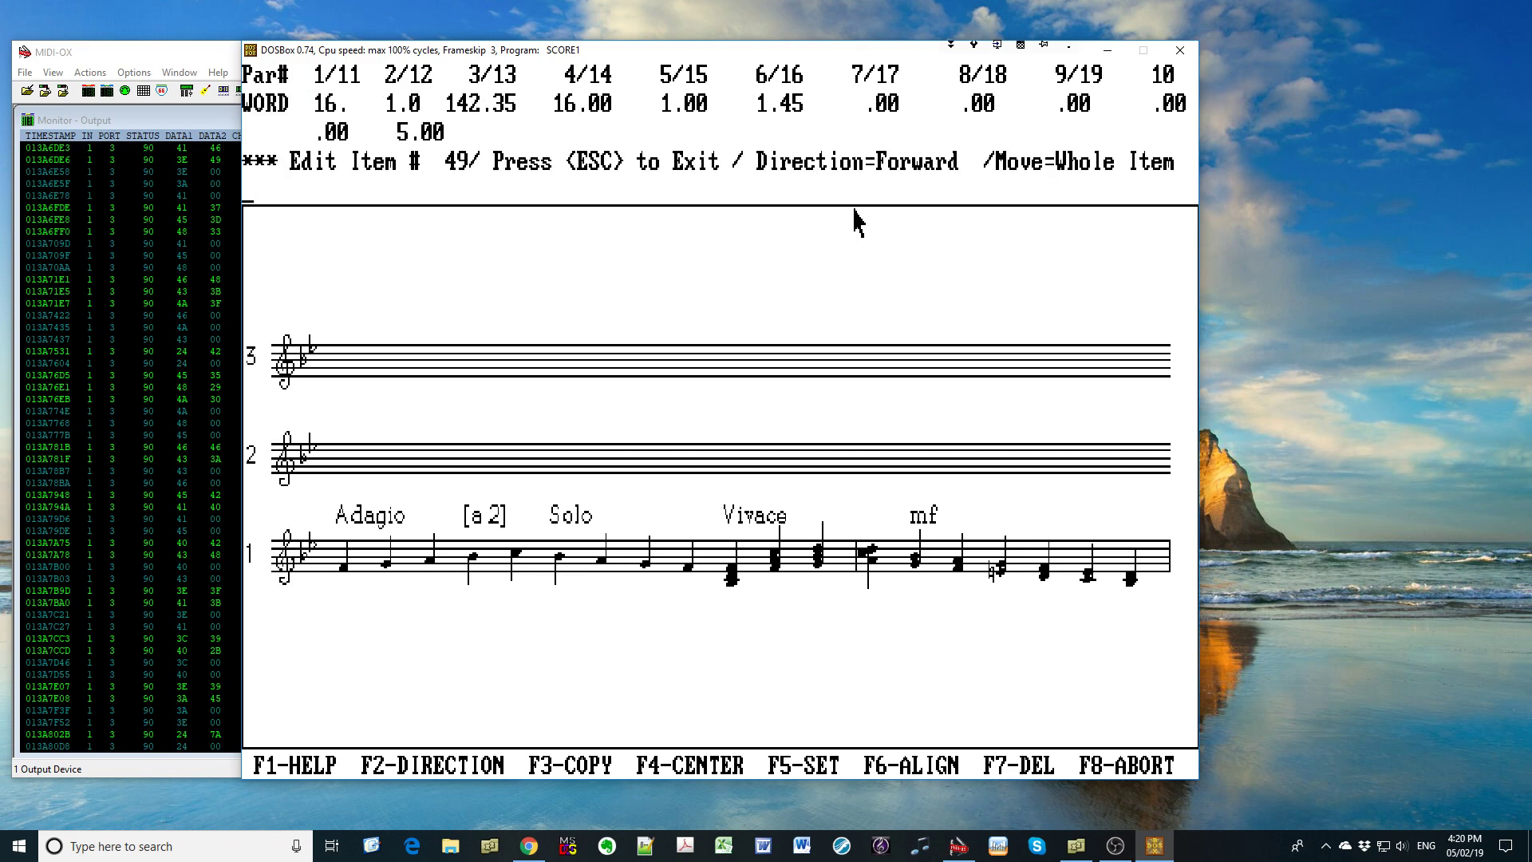
pyautogui.press('Escape')
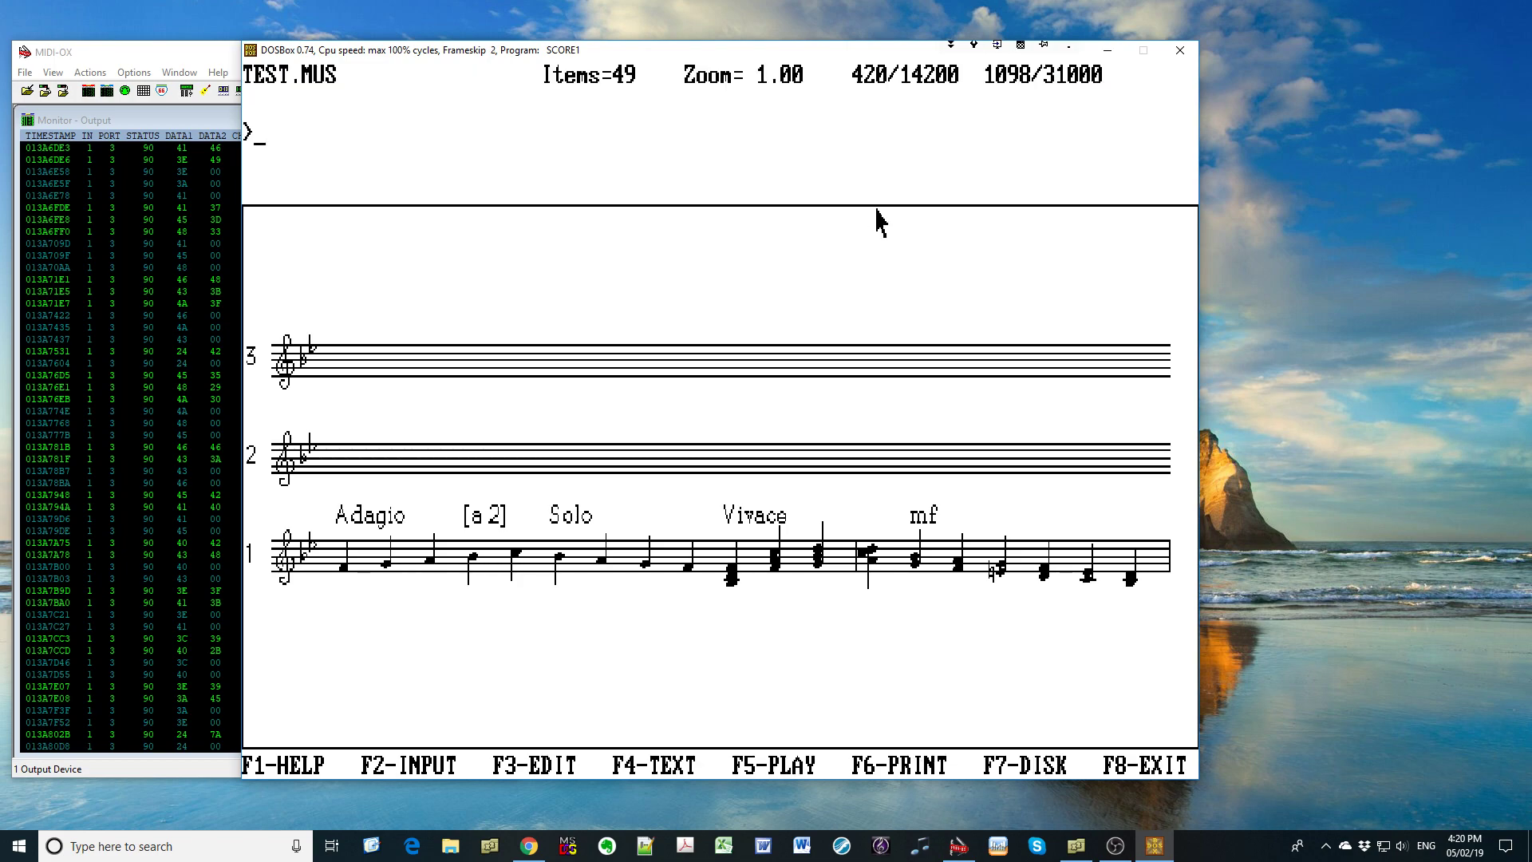
# Begin music input on staff 3 and copy all the notes played into the MIDI-OX monitor back to SCORE
pyautogui.press('F2')
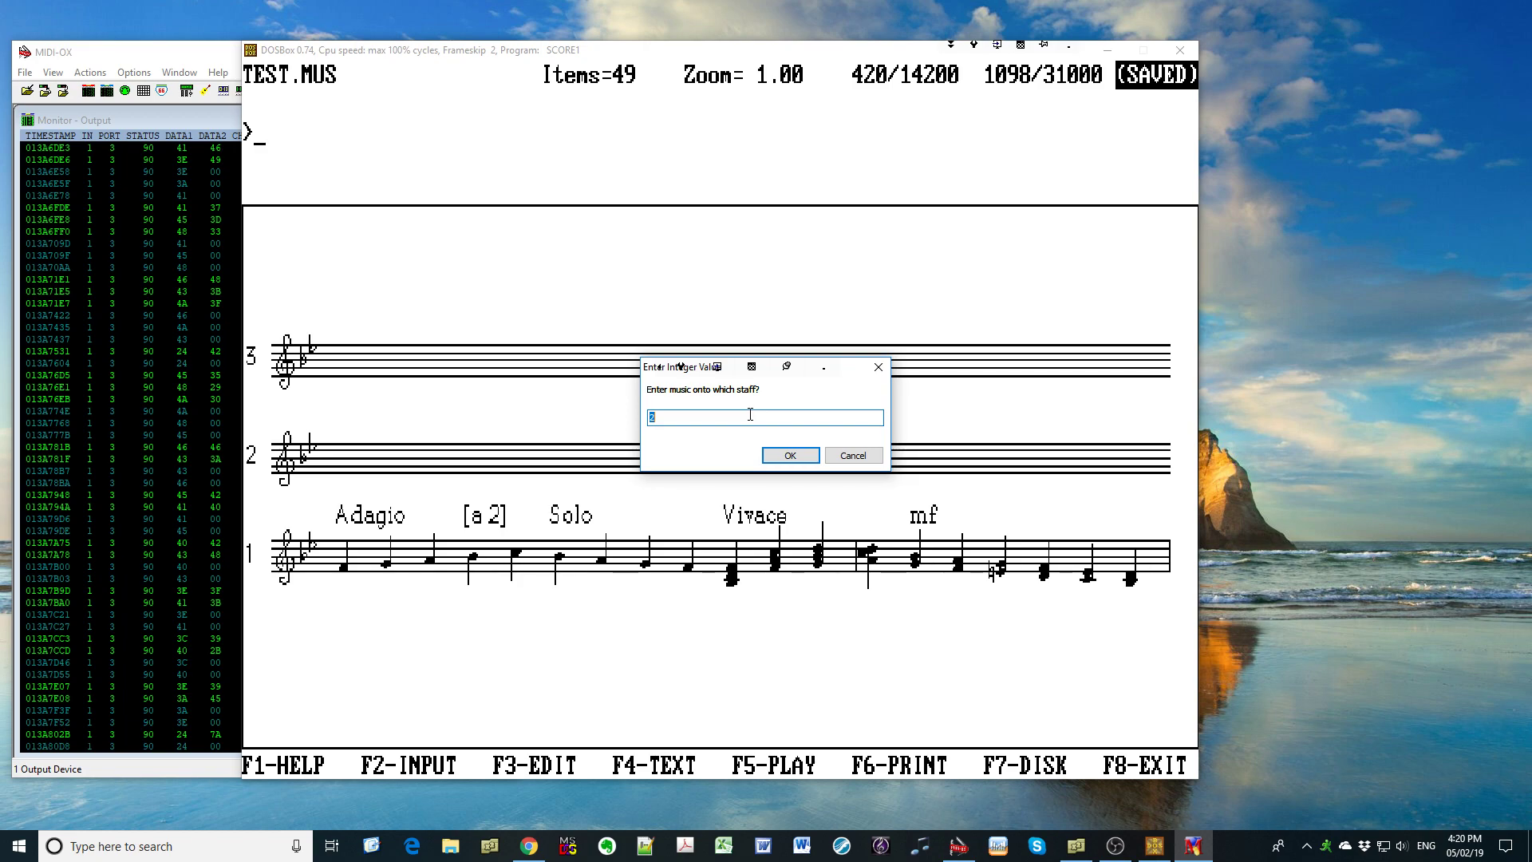
pyautogui.press('Return')
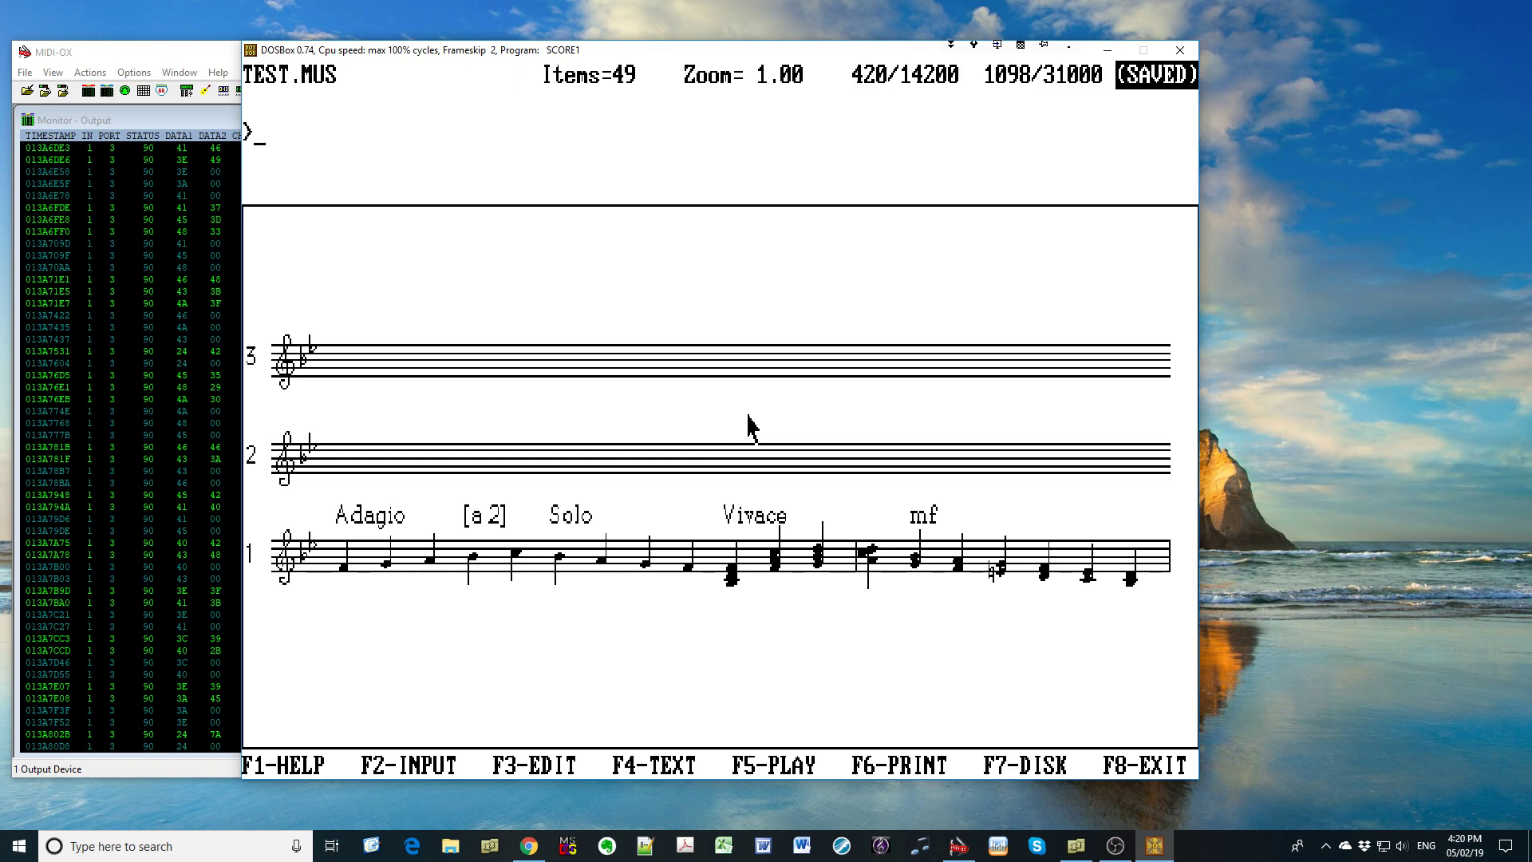
pyautogui.press('F2')
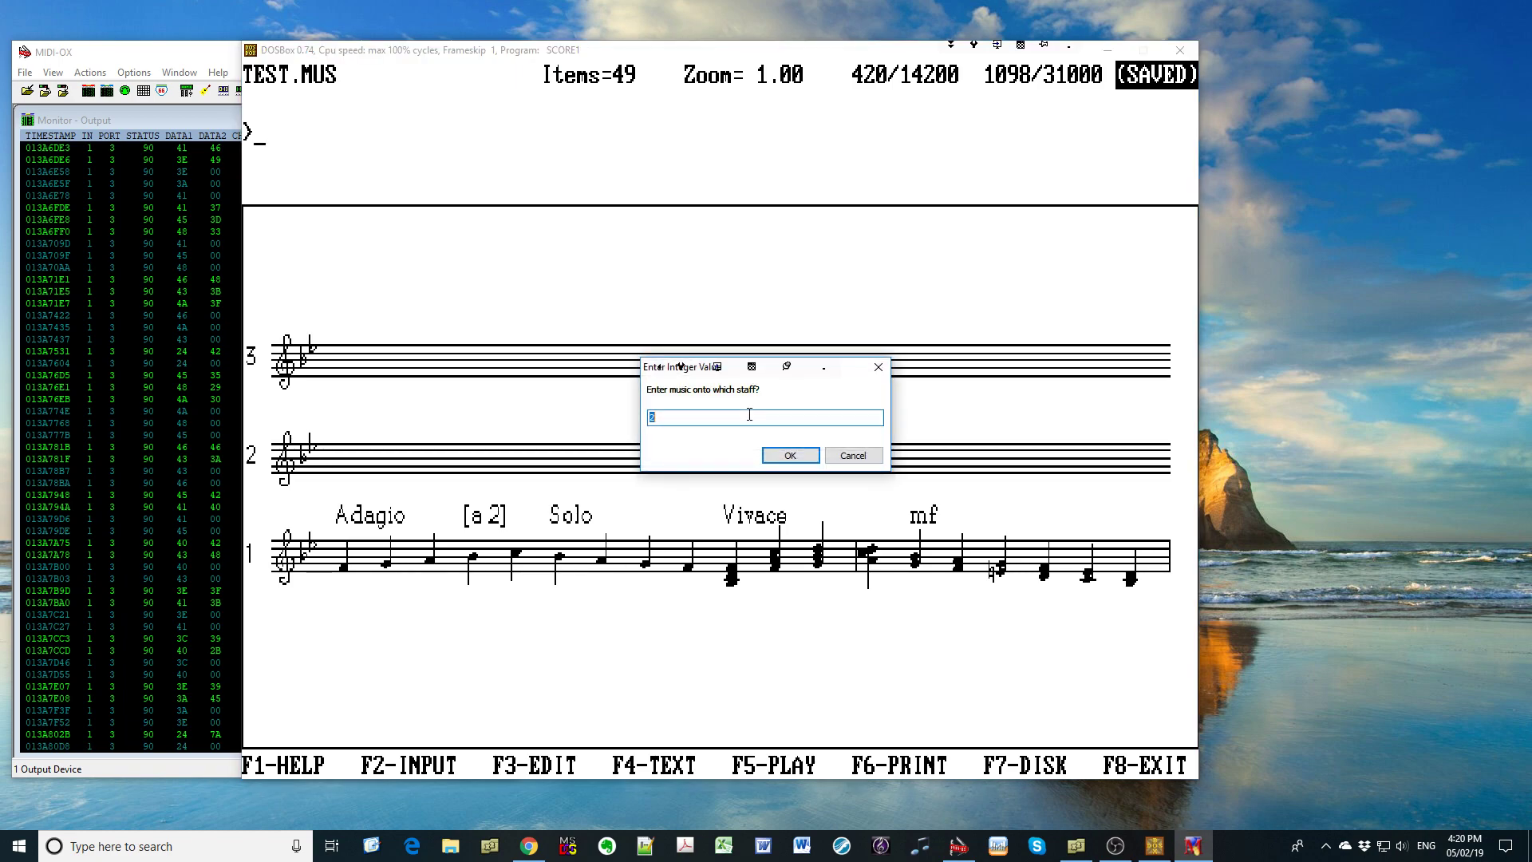
pyautogui.press('Return')
pyautogui.press('Return')
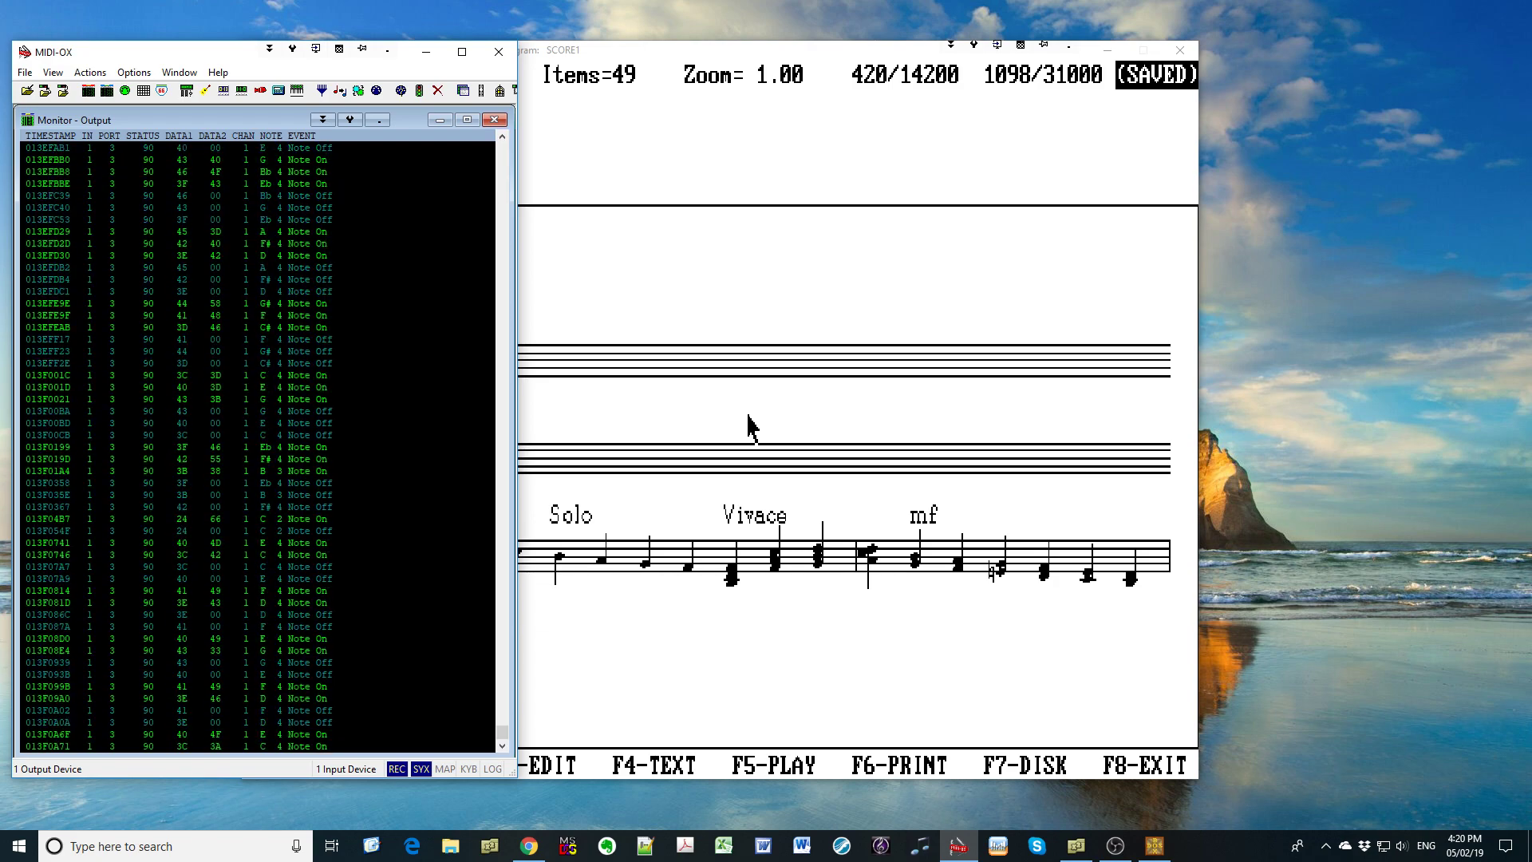
pyautogui.rightClick(137, 449)
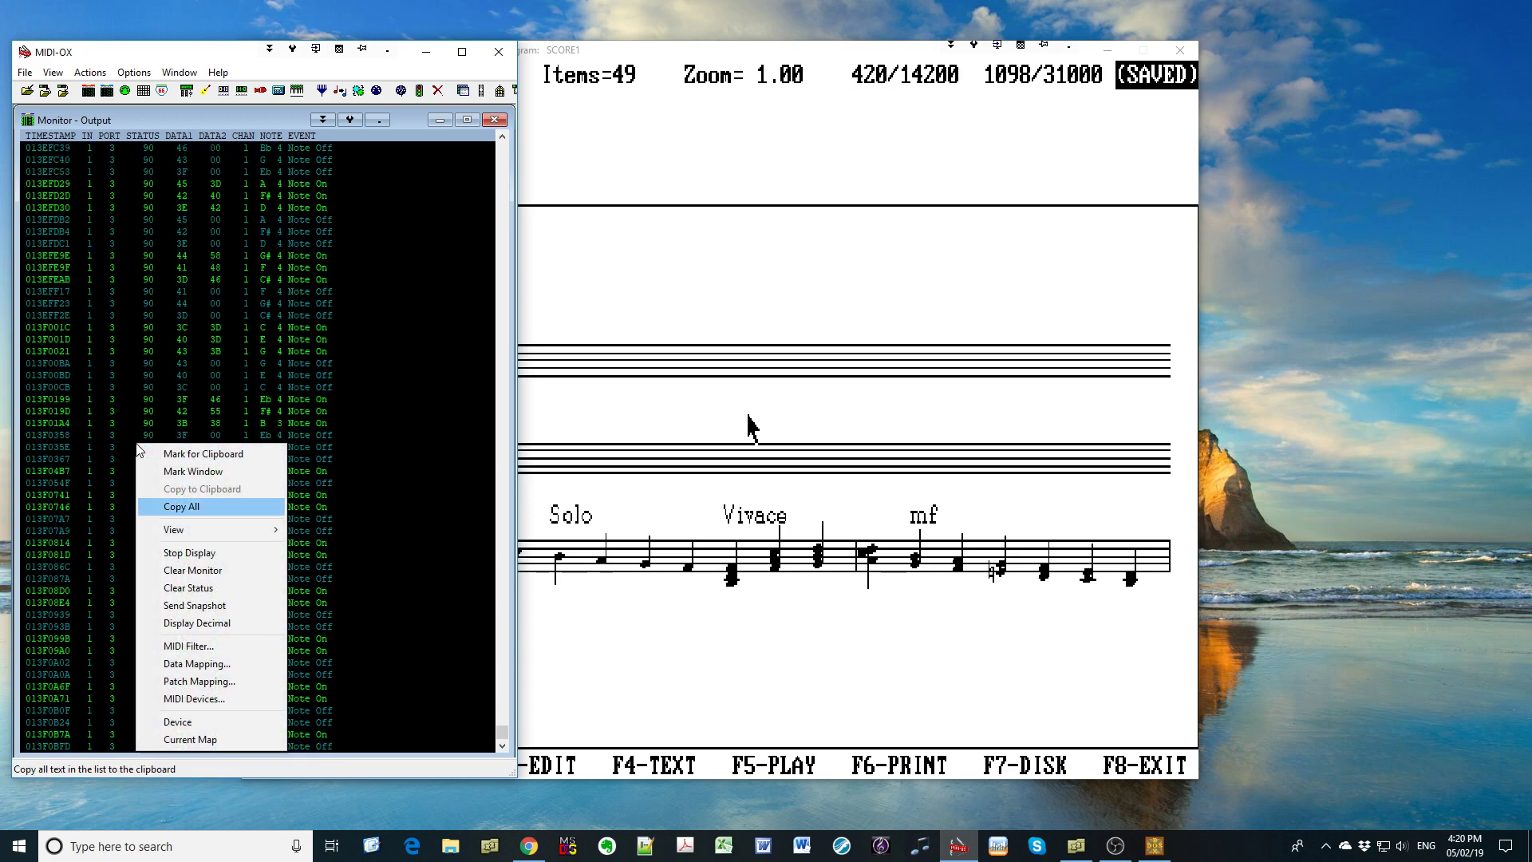
pyautogui.press('Return')
pyautogui.hotkey('alt', 'Tab')
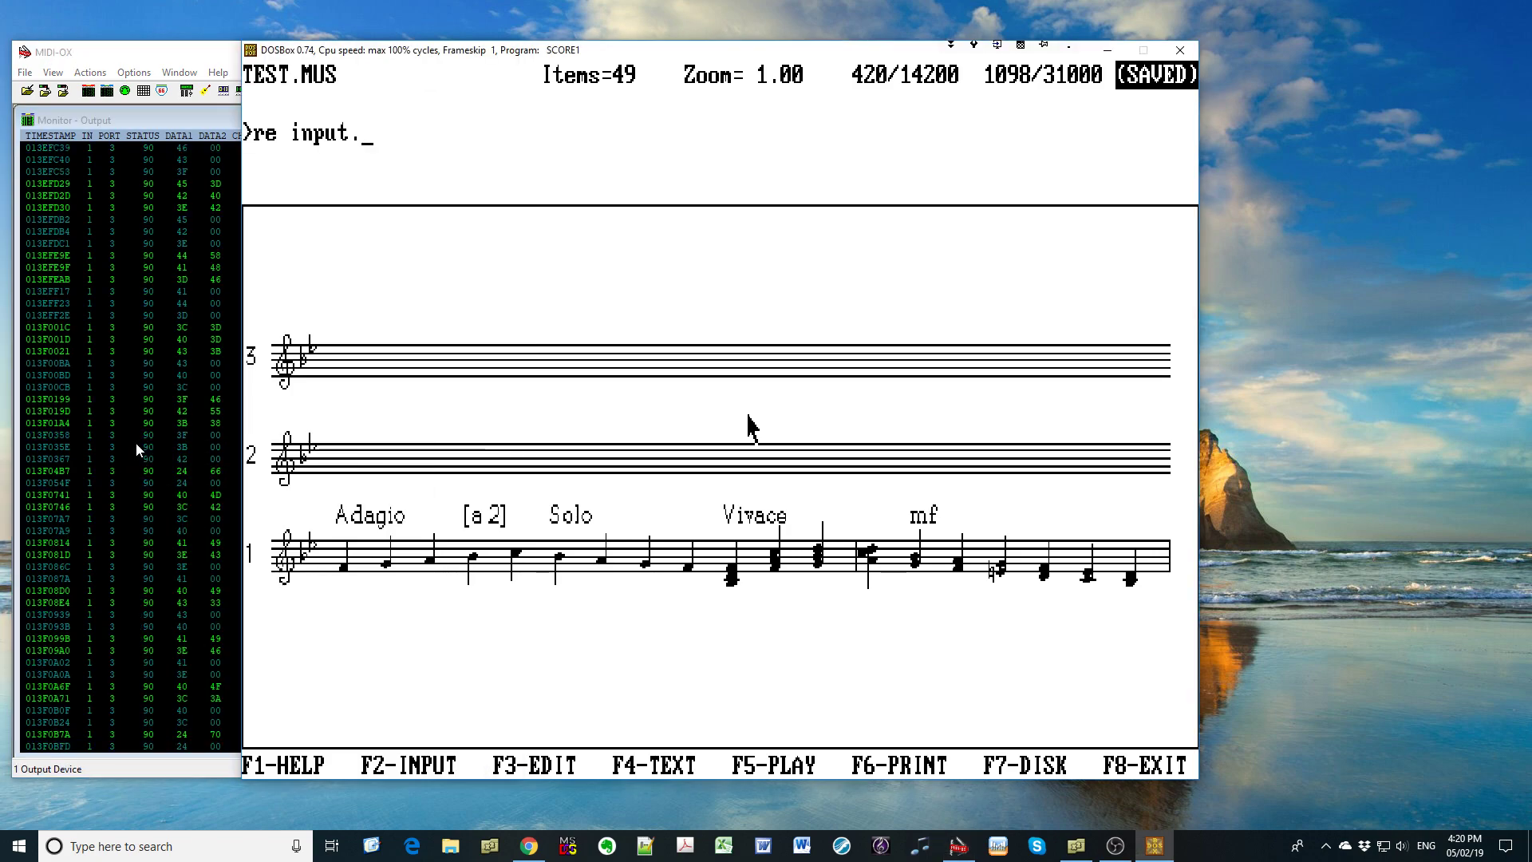
# Give the staff 3 notes the rhythm "qx22;", enter "g" for the marks and decline saving the staff input to a file
pyautogui.write('qx22;')
pyautogui.press('Return')
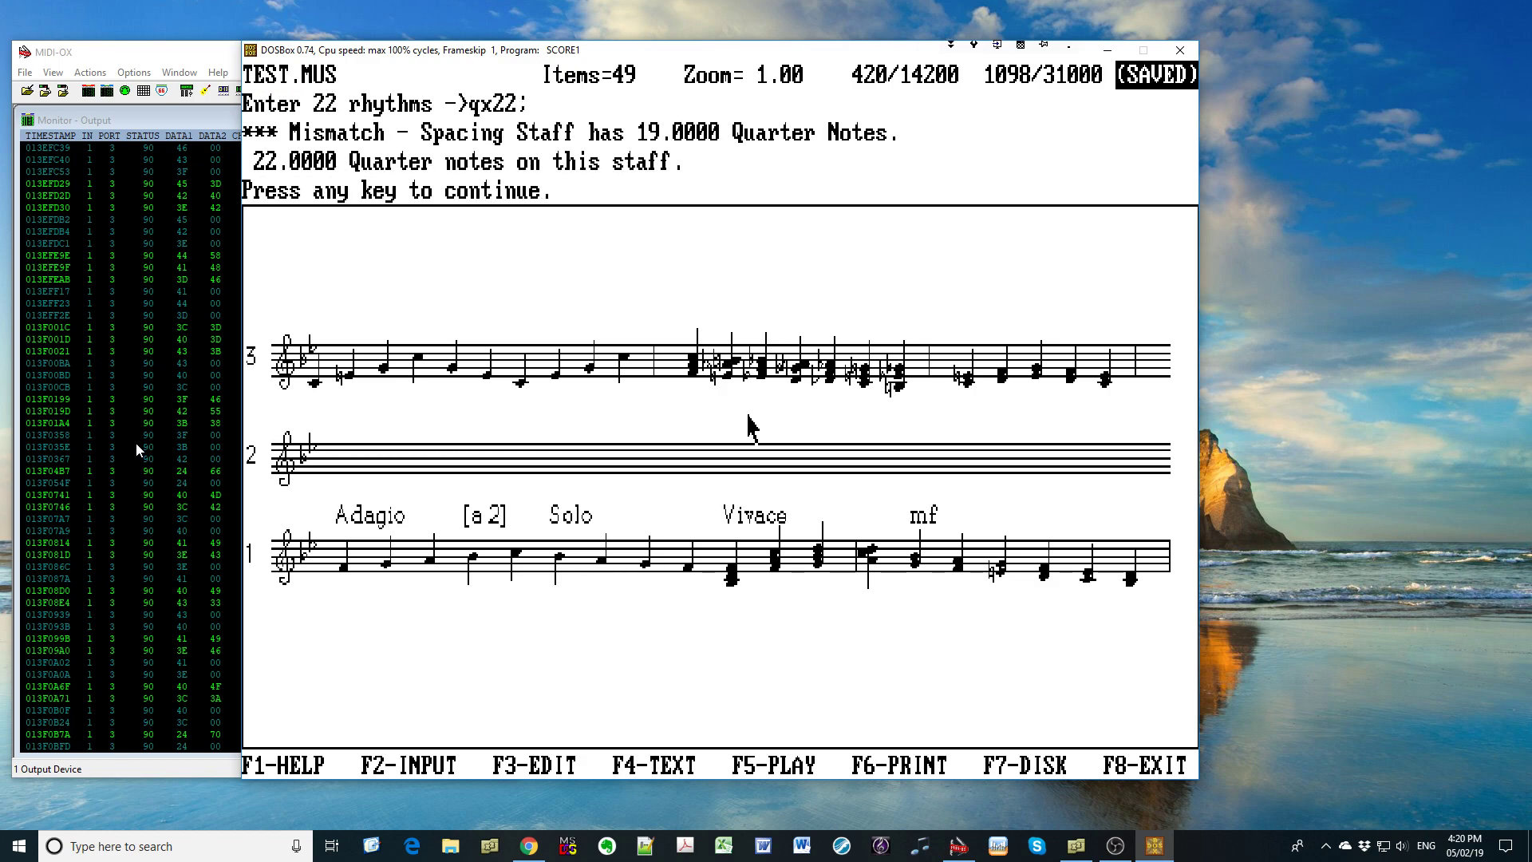
pyautogui.press('Return')
pyautogui.write('g')
pyautogui.press('Return')
pyautogui.press('n')
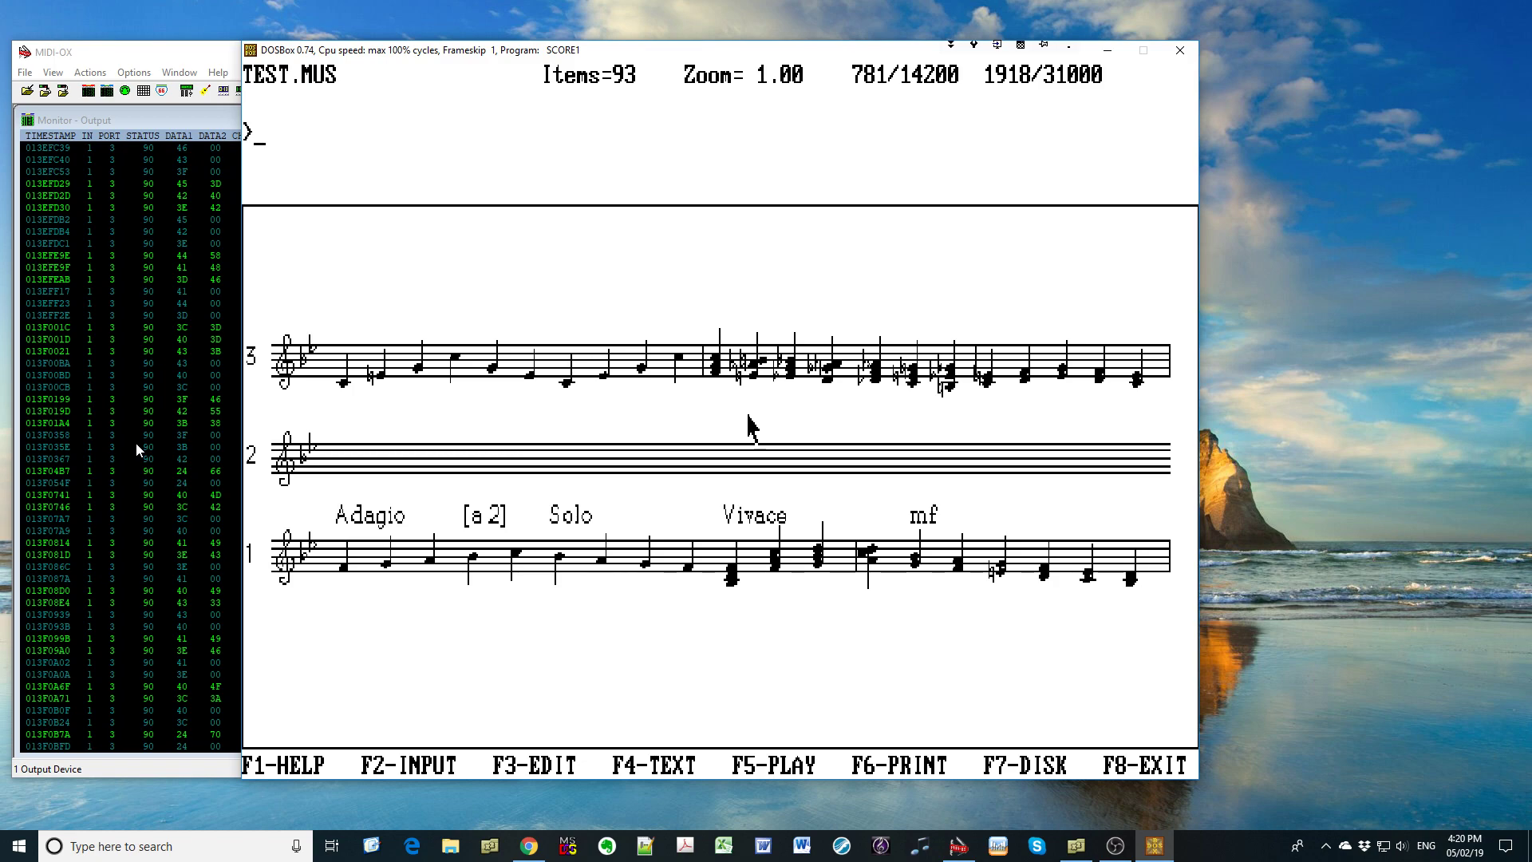
# Start adding dynamics below staff 3 and pick pppp as the first one
pyautogui.press('F4')
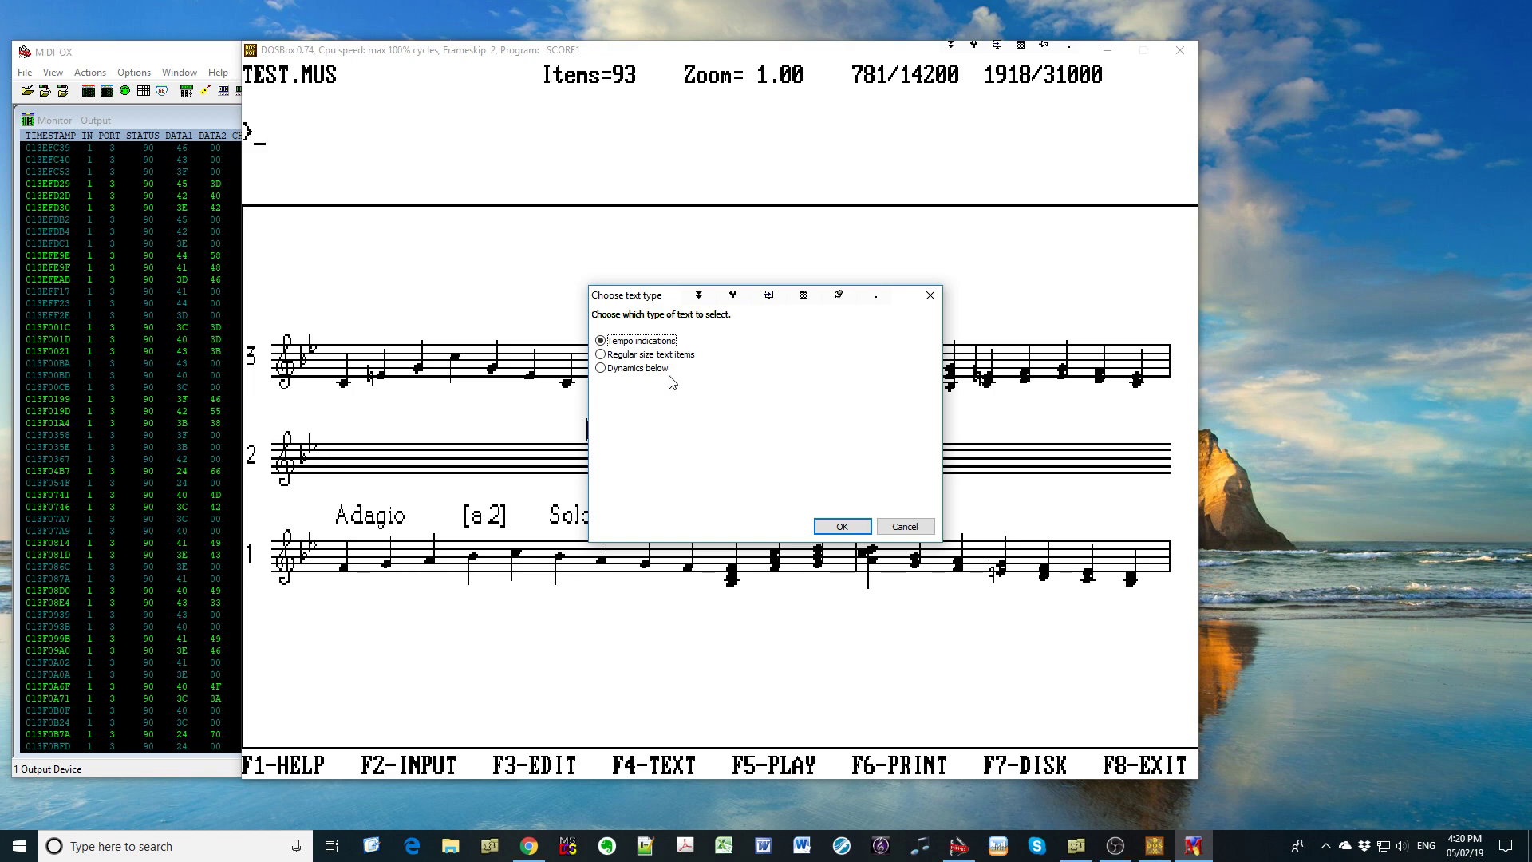
pyautogui.click(615, 372)
pyautogui.press('Return')
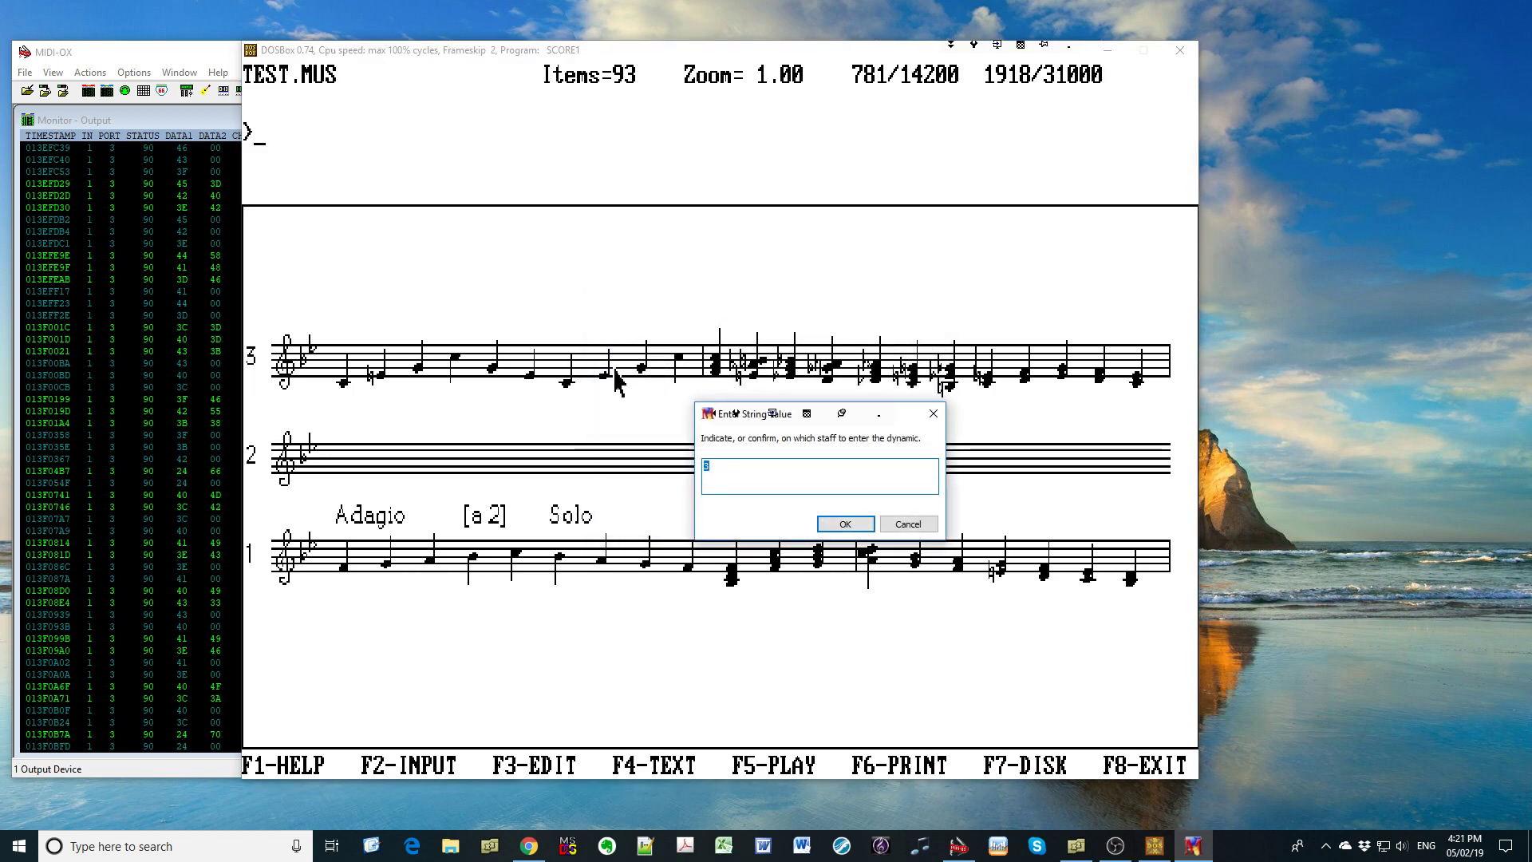
pyautogui.press('Return')
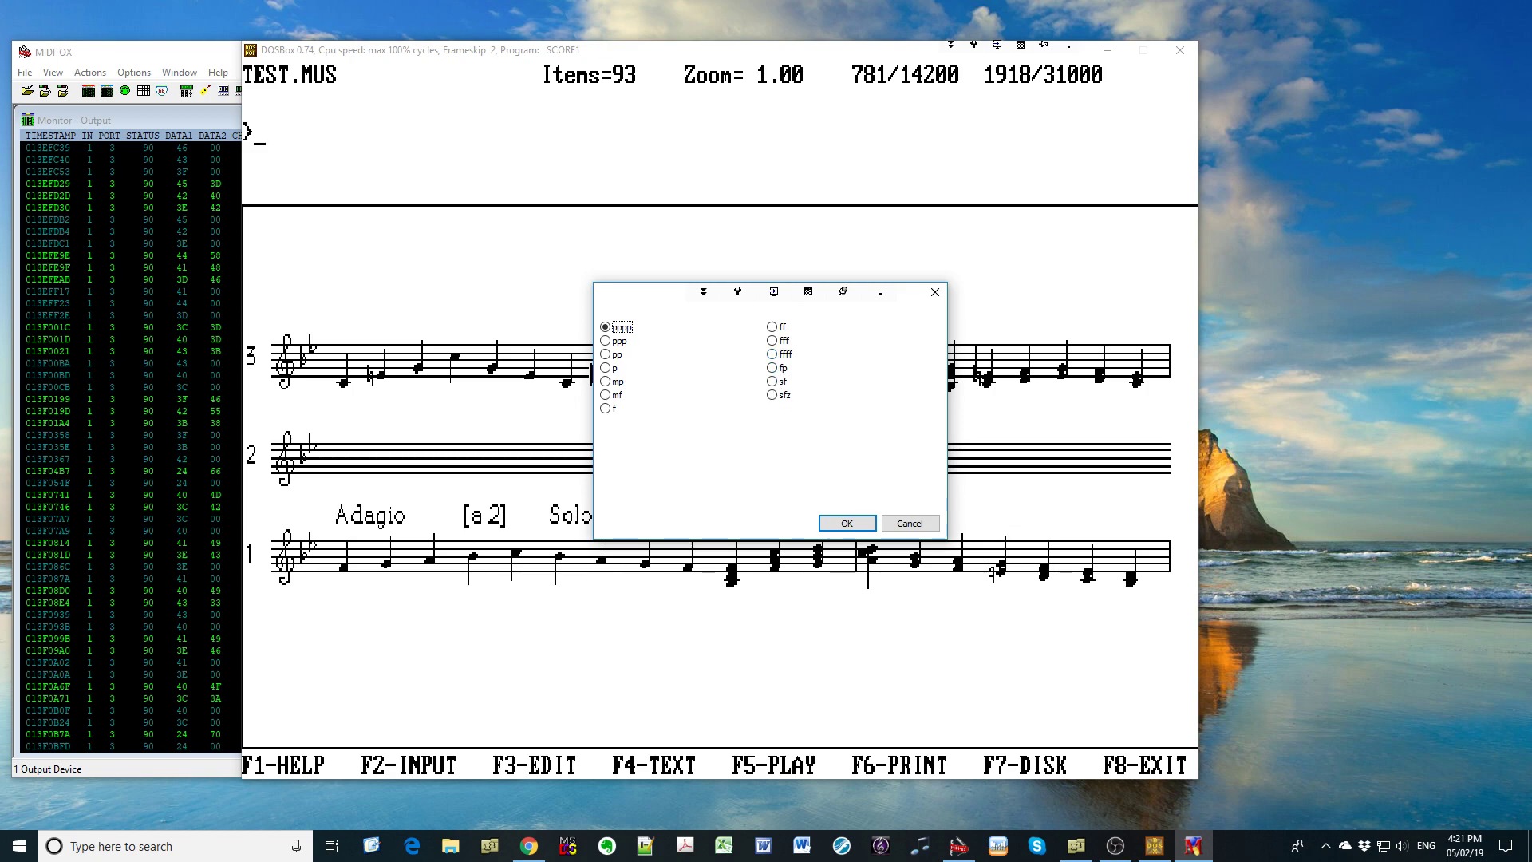
pyautogui.click(856, 525)
pyautogui.click(855, 527)
# Add mp and ffff as further dynamics and assign the three dynamics to notes 1, 5 and 8
pyautogui.click(616, 381)
pyautogui.click(844, 518)
pyautogui.click(852, 524)
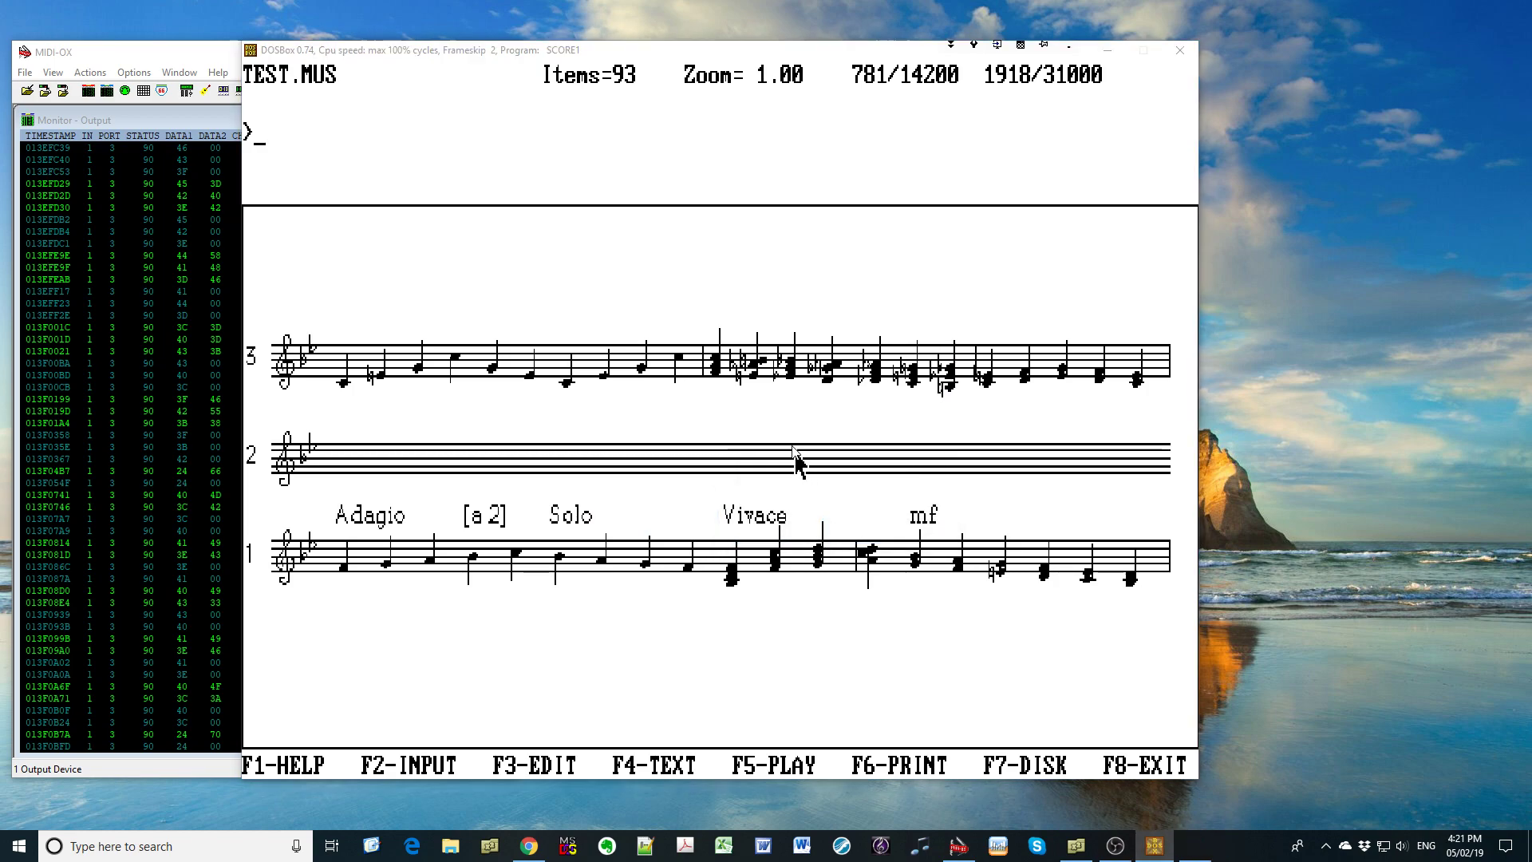
pyautogui.click(773, 353)
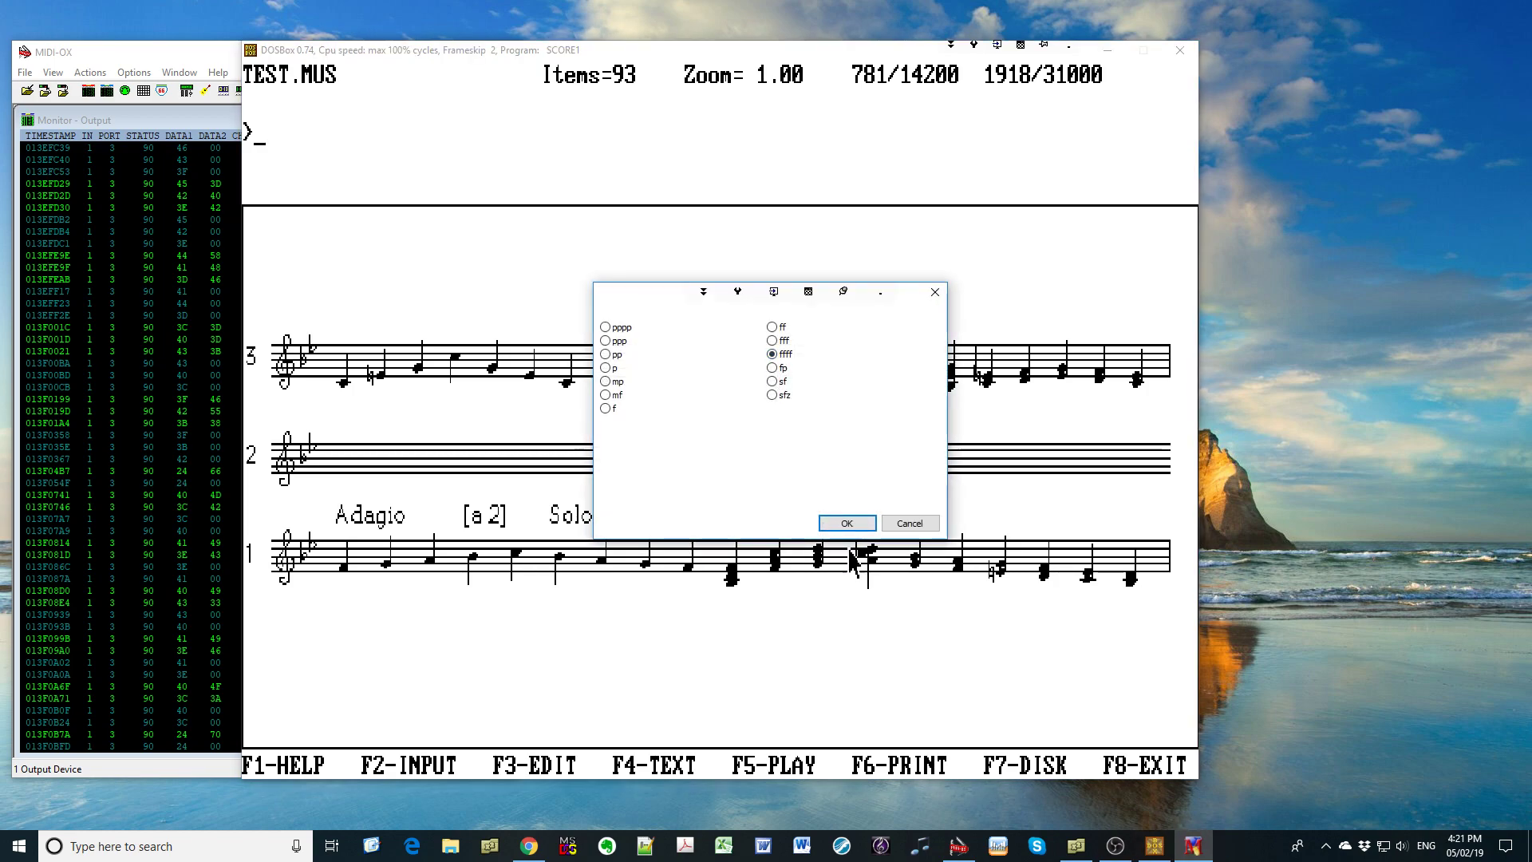
pyautogui.click(854, 525)
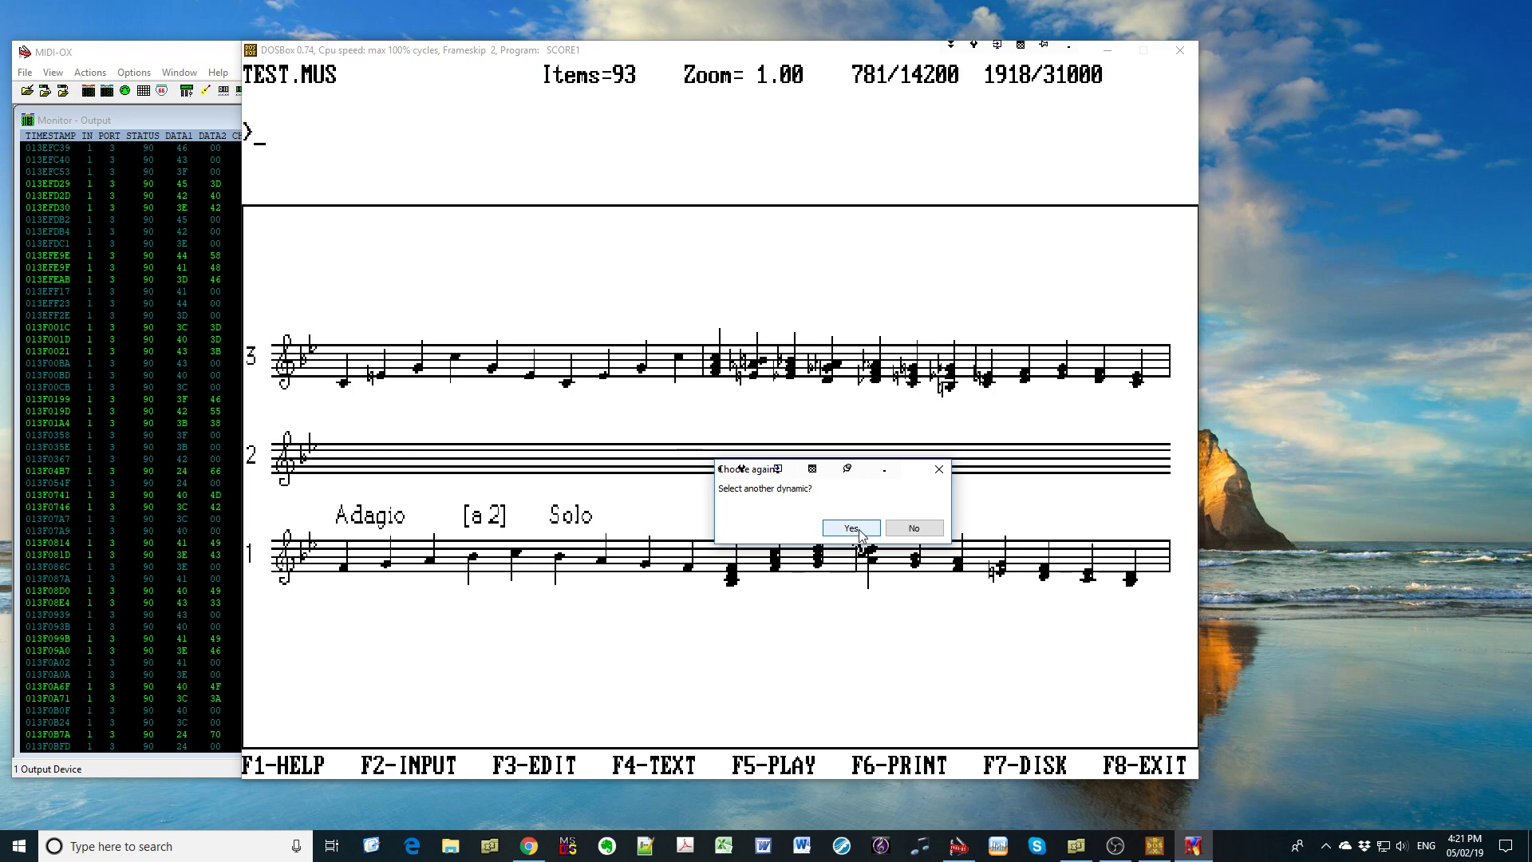
pyautogui.click(910, 528)
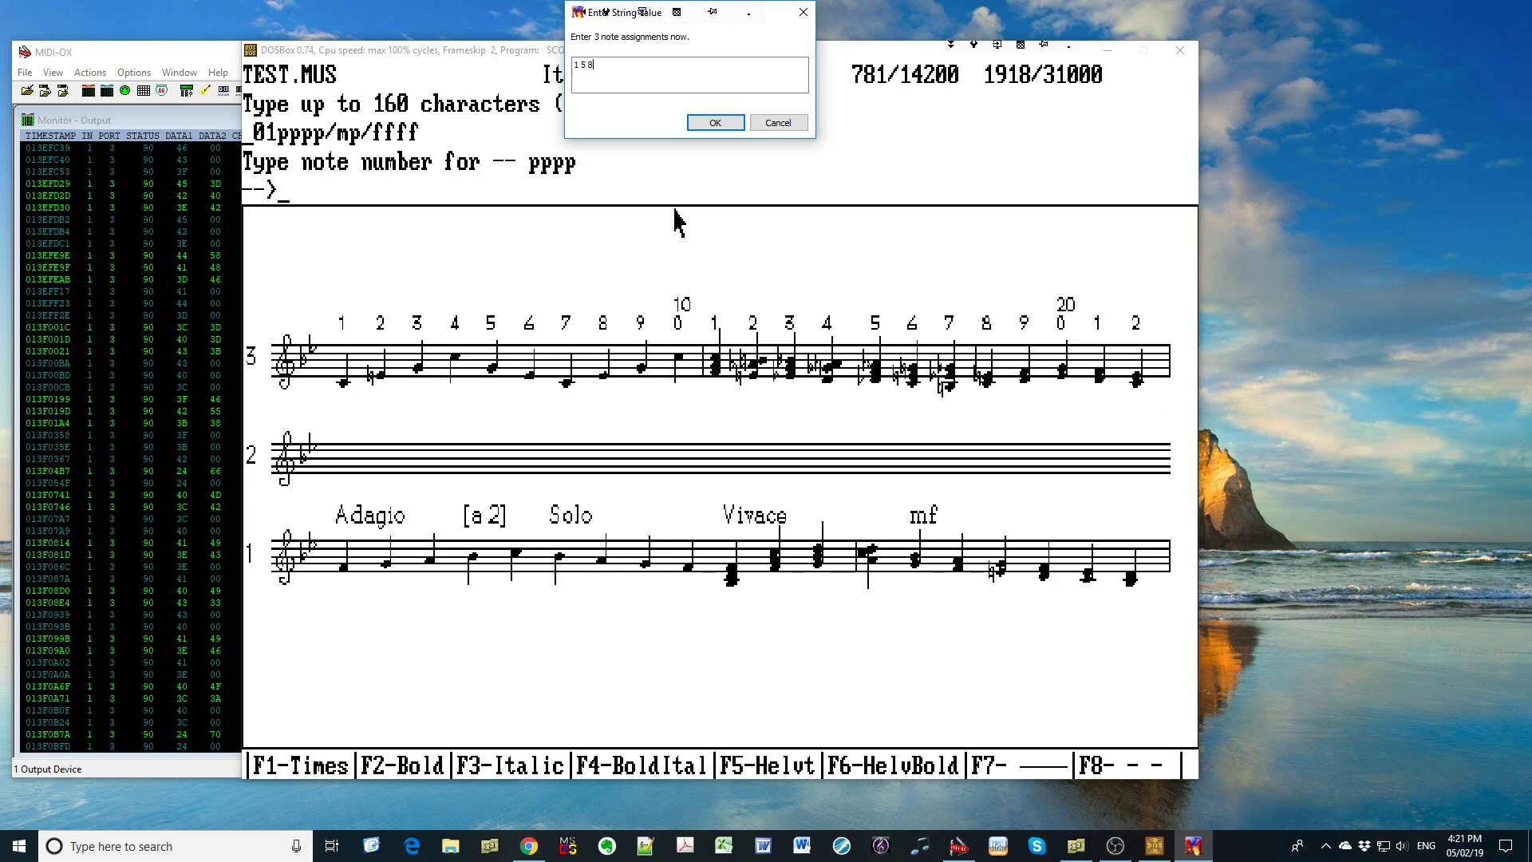
pyautogui.press('Return')
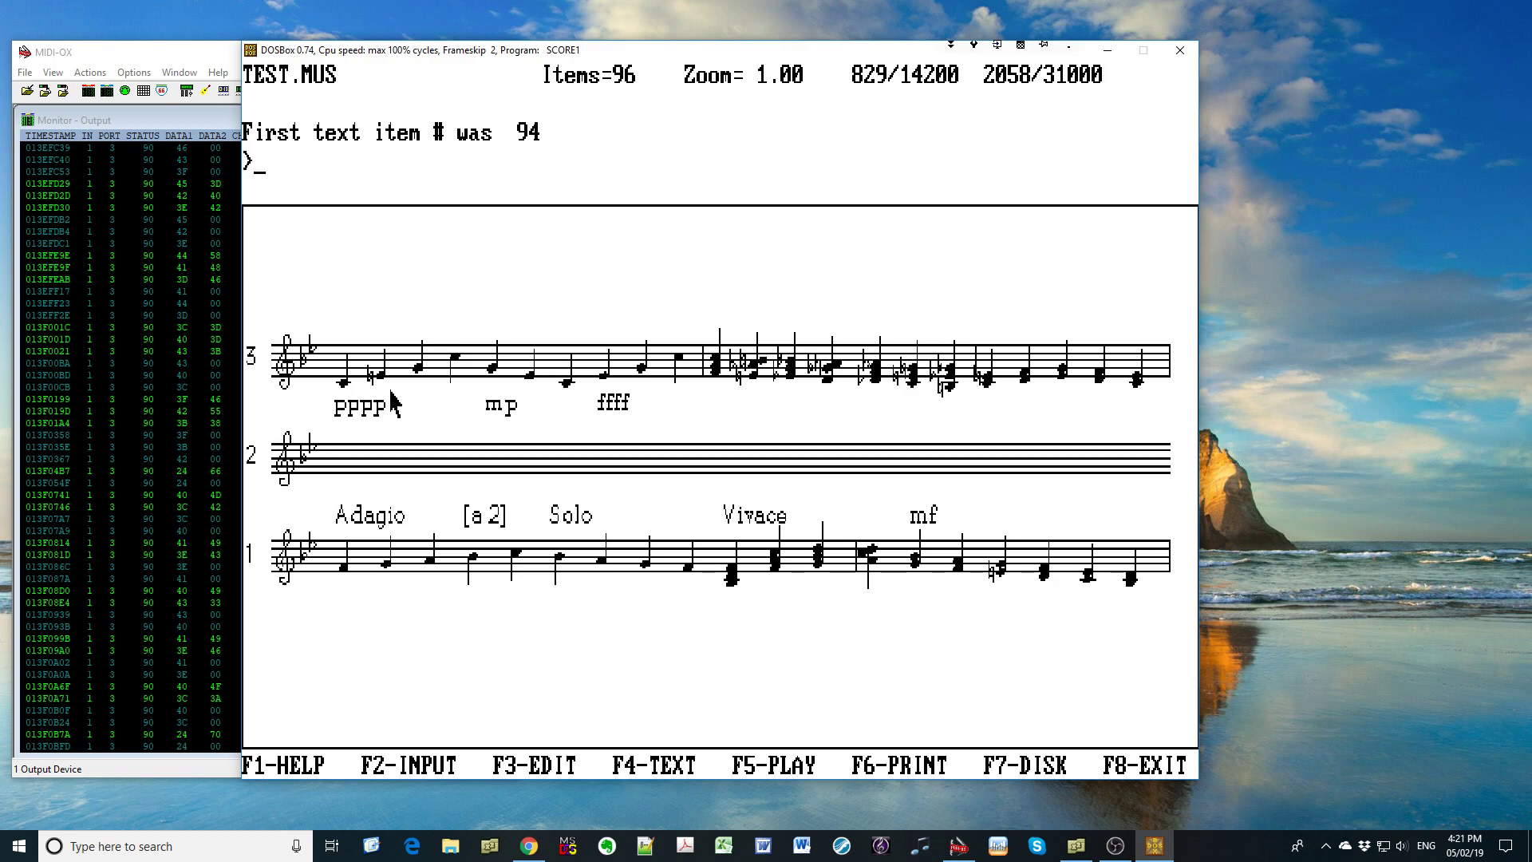
# Examine the parameters and font code of the pppp dynamic below staff 3 in edit mode
pyautogui.press('F3')
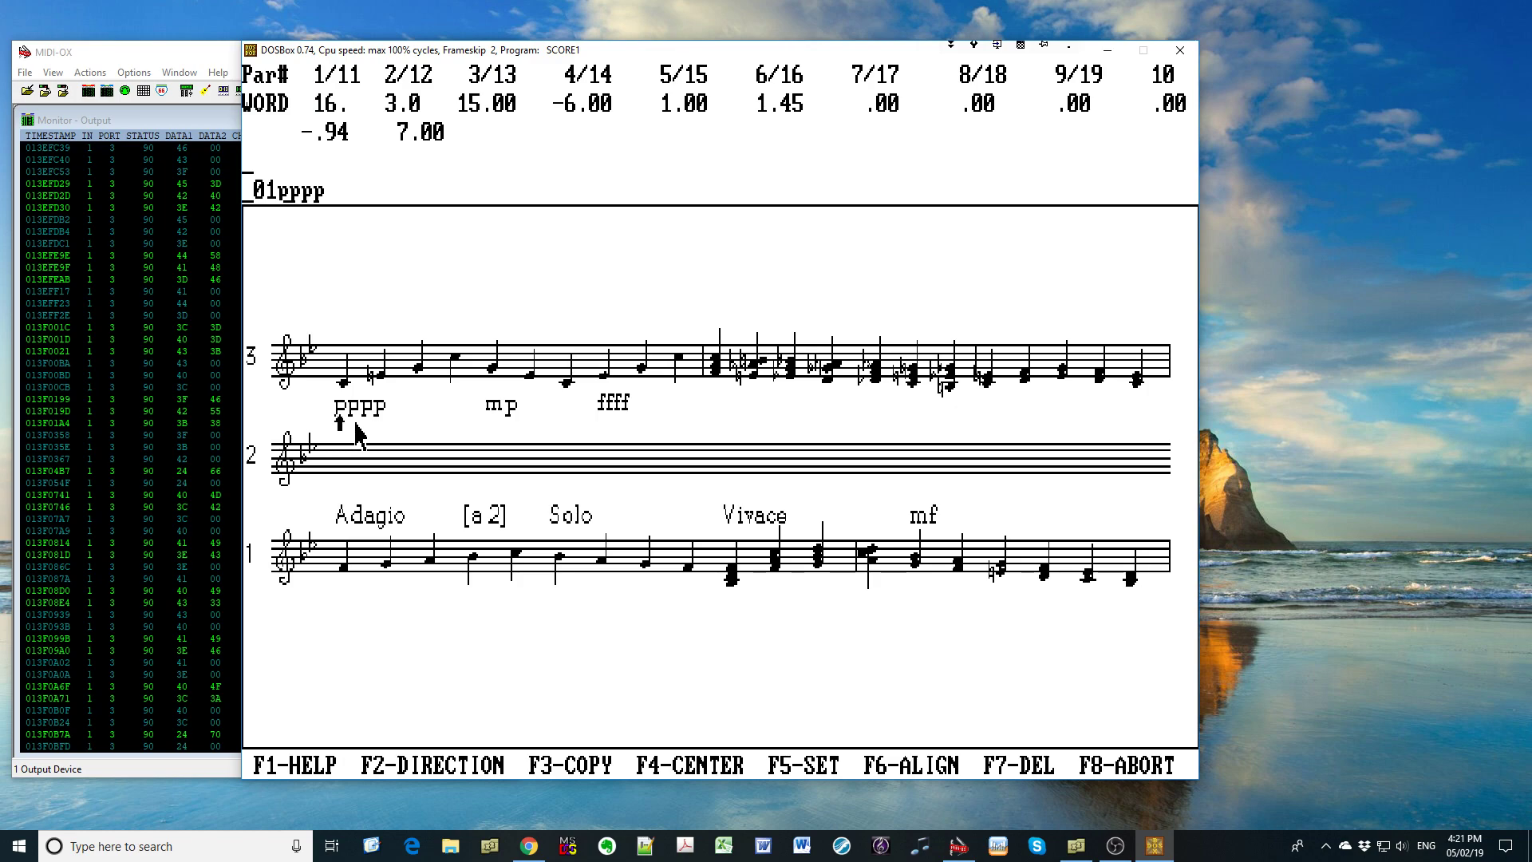
pyautogui.press('space')
pyautogui.press('Right')
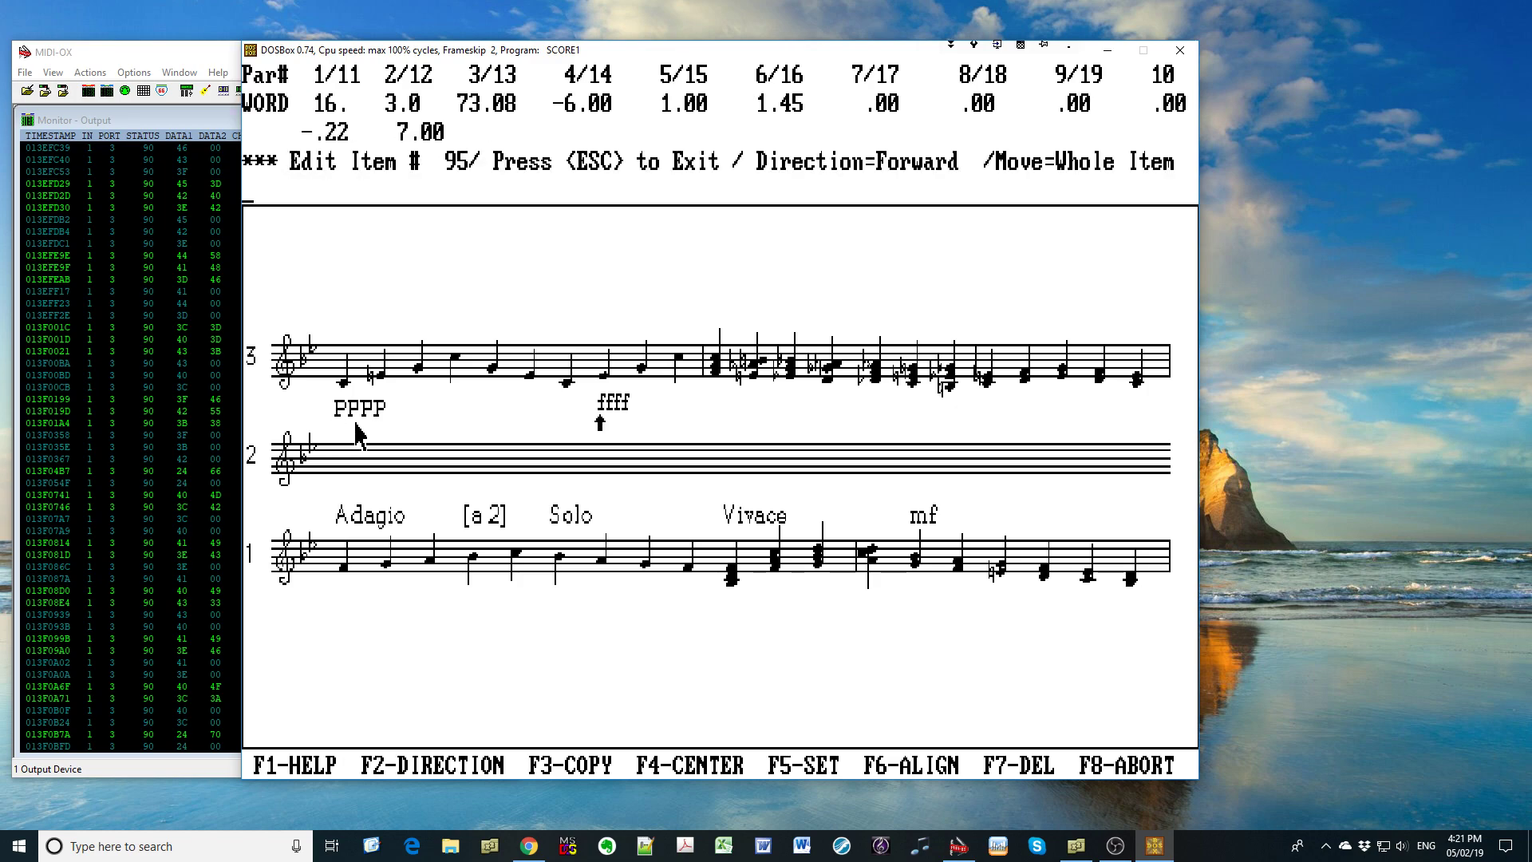
pyautogui.press('Escape')
pyautogui.write('u')
pyautogui.press('Return')
pyautogui.press('Escape')
# Examine the parameters and font codes of the mp and ffff dynamics below staff 3 without changing them
pyautogui.press('F3')
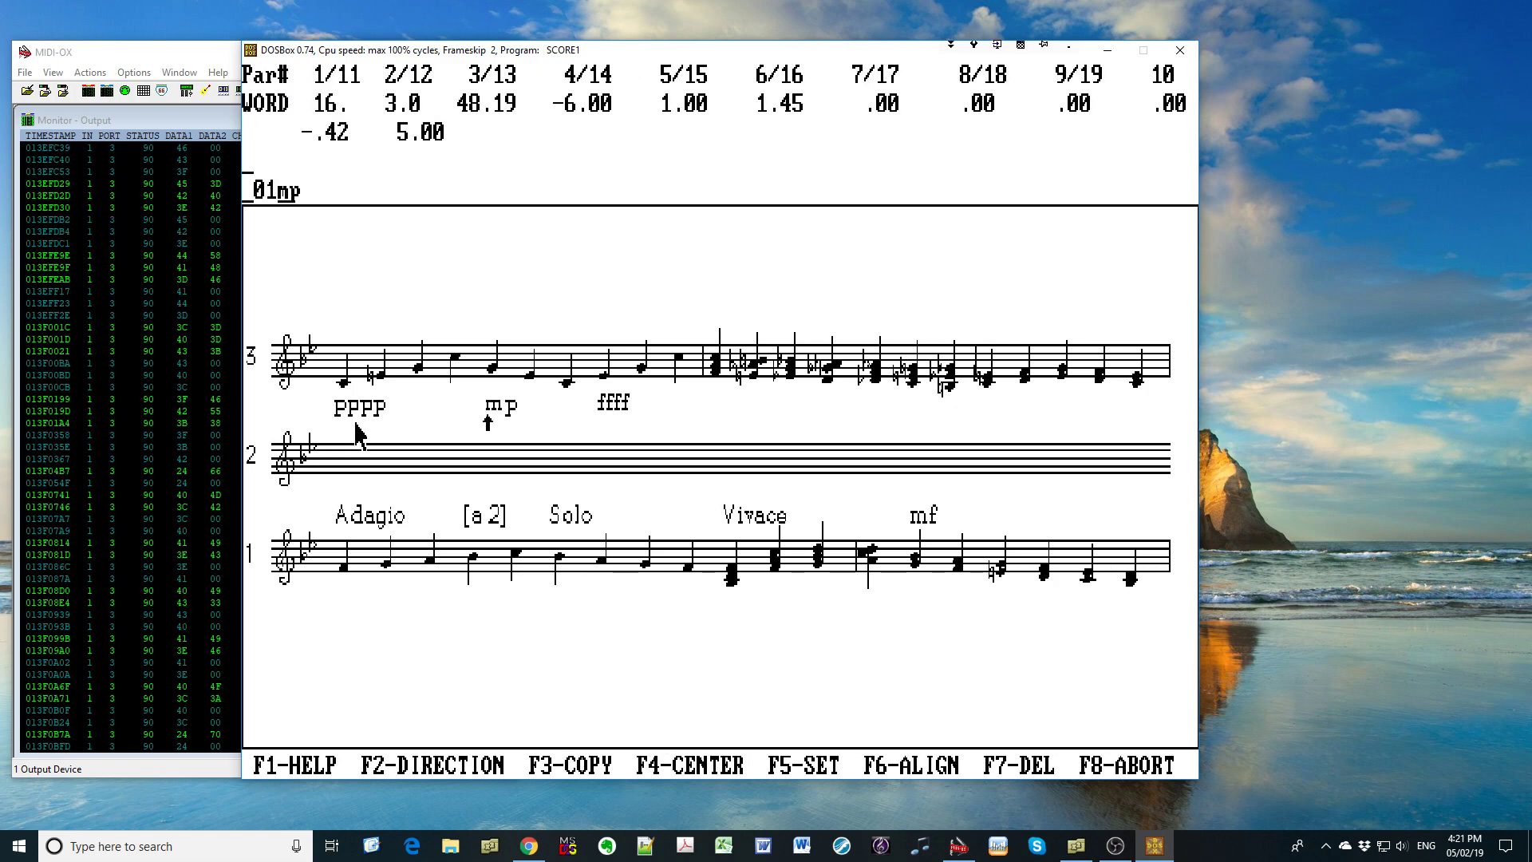
pyautogui.press('Escape')
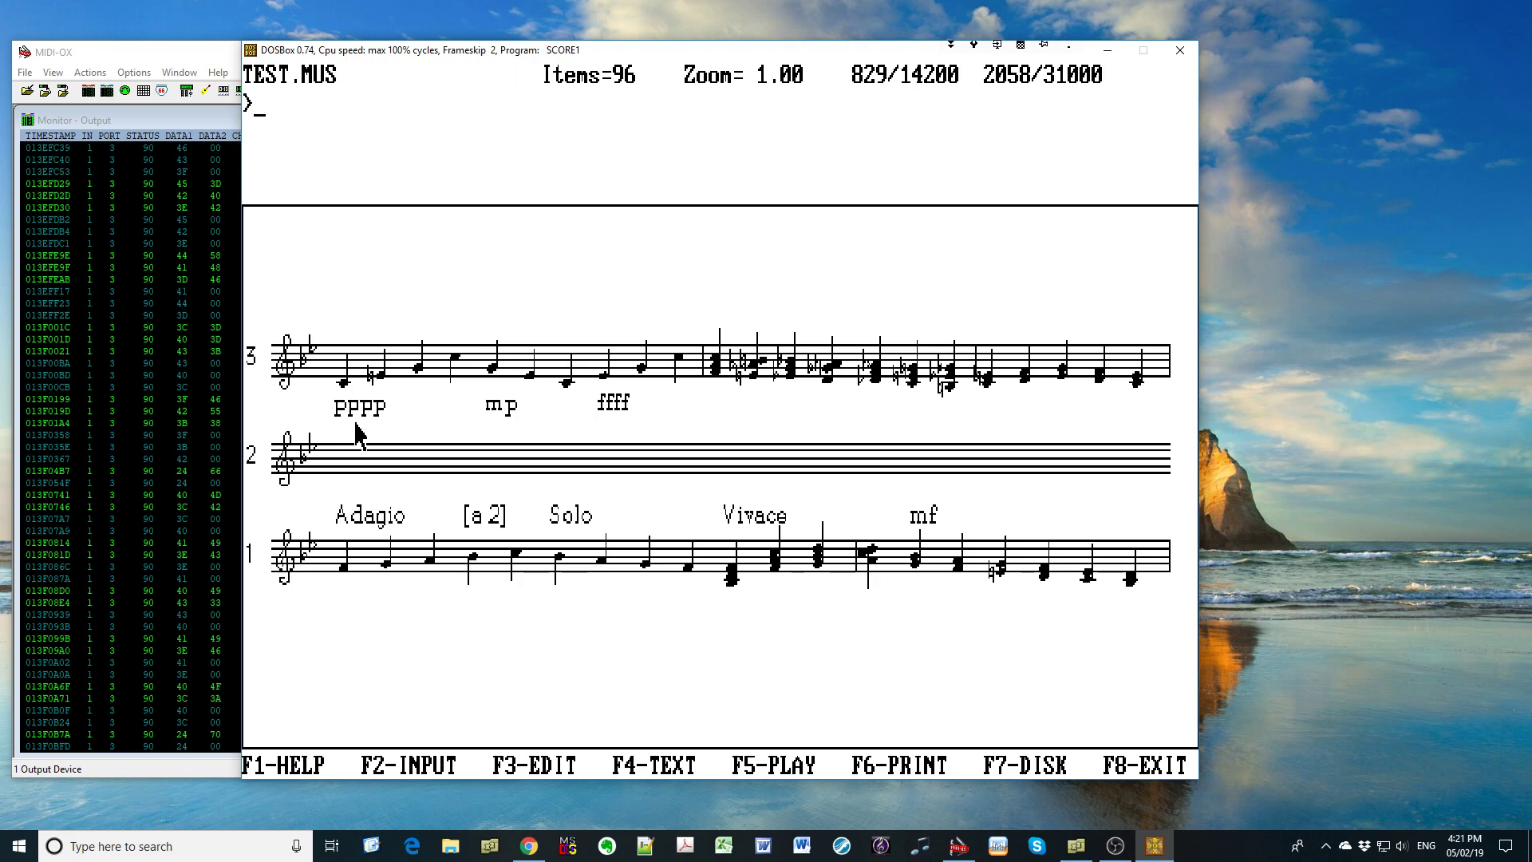
pyautogui.press('F3')
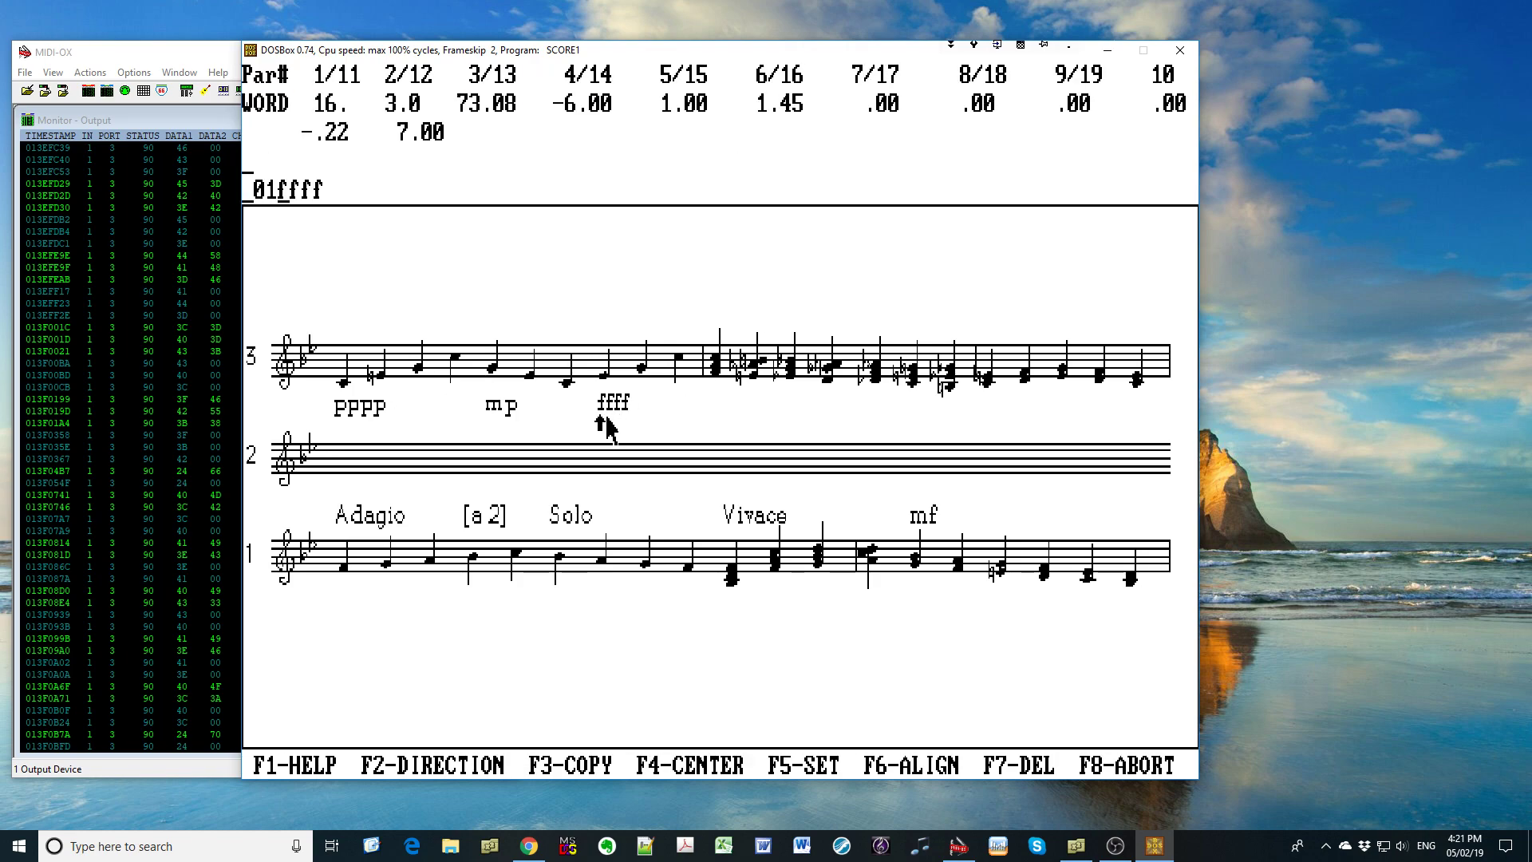
pyautogui.press('Escape')
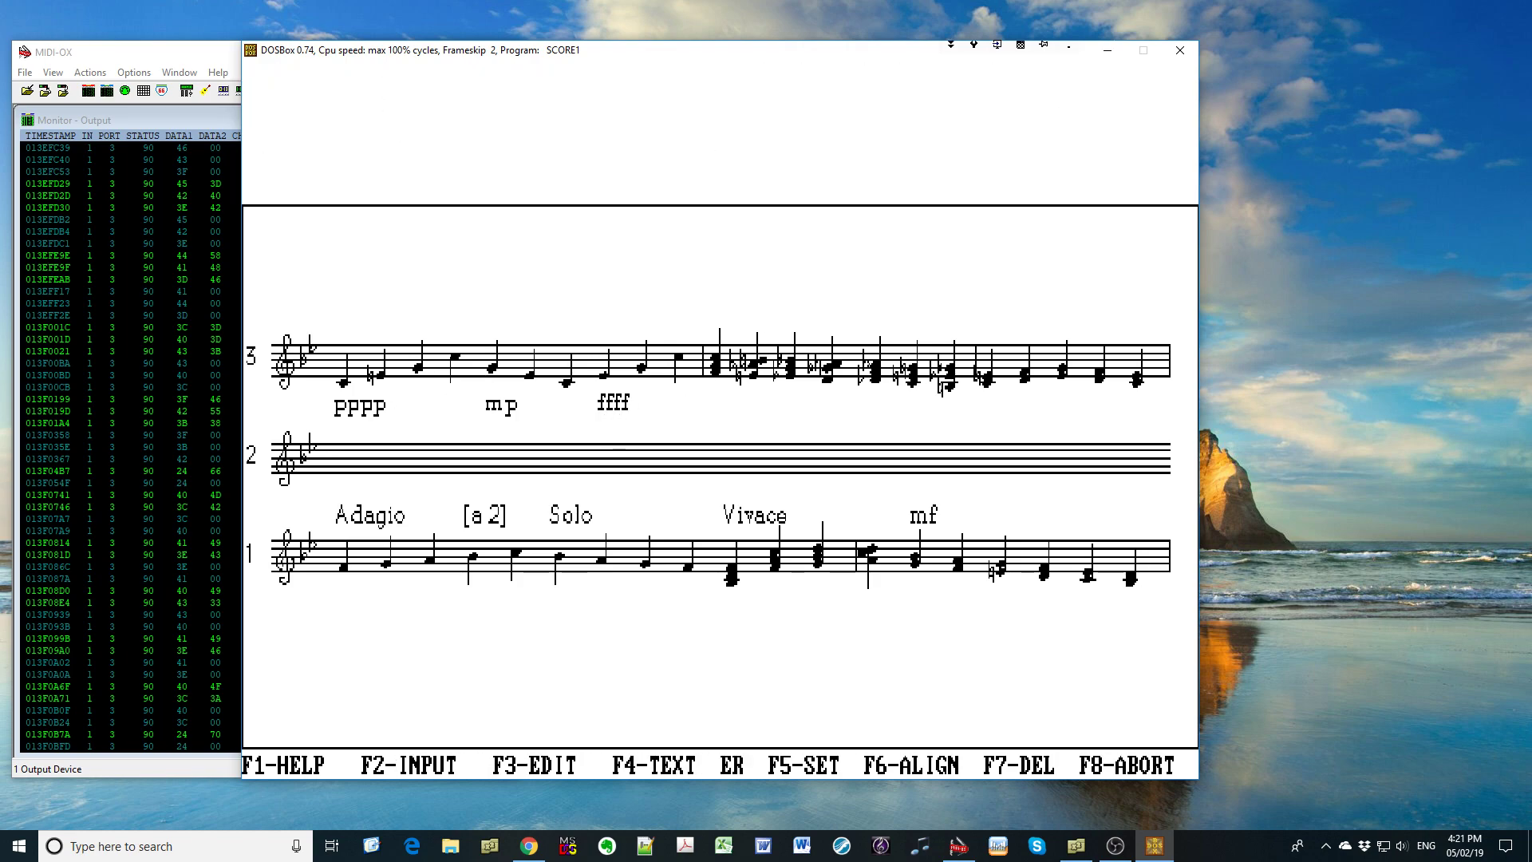